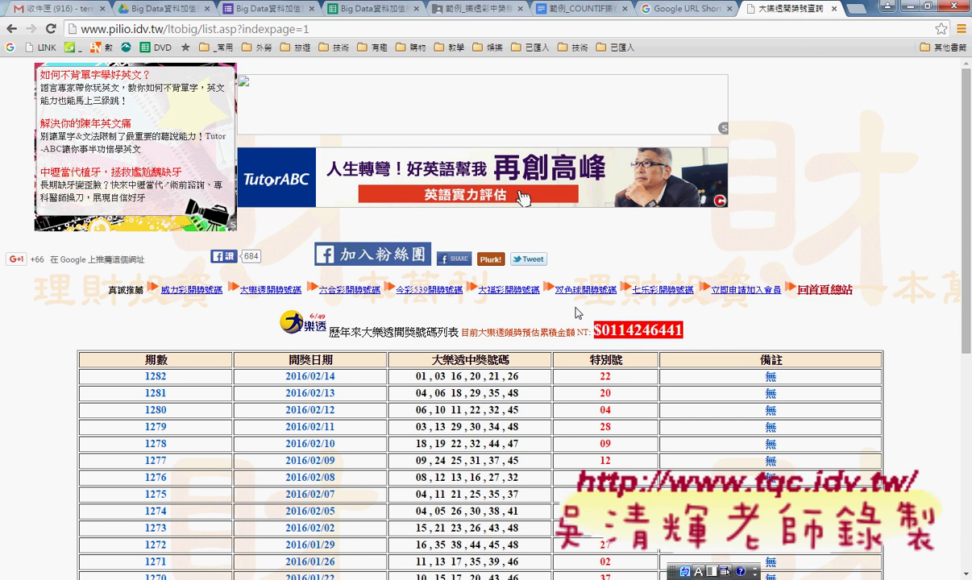
# Return from the lottery history page to the Google results for 大樂透 歷史.
pyautogui.click(14, 32)
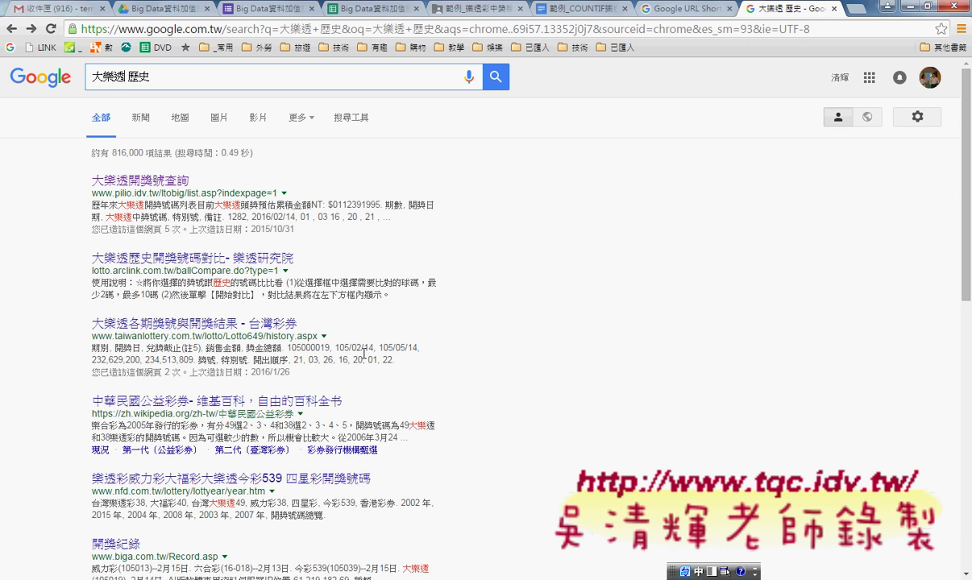
# Open the first result, 大樂透開獎號查詢, to load the pilio.idv.tw draw history table.
pyautogui.click(162, 181)
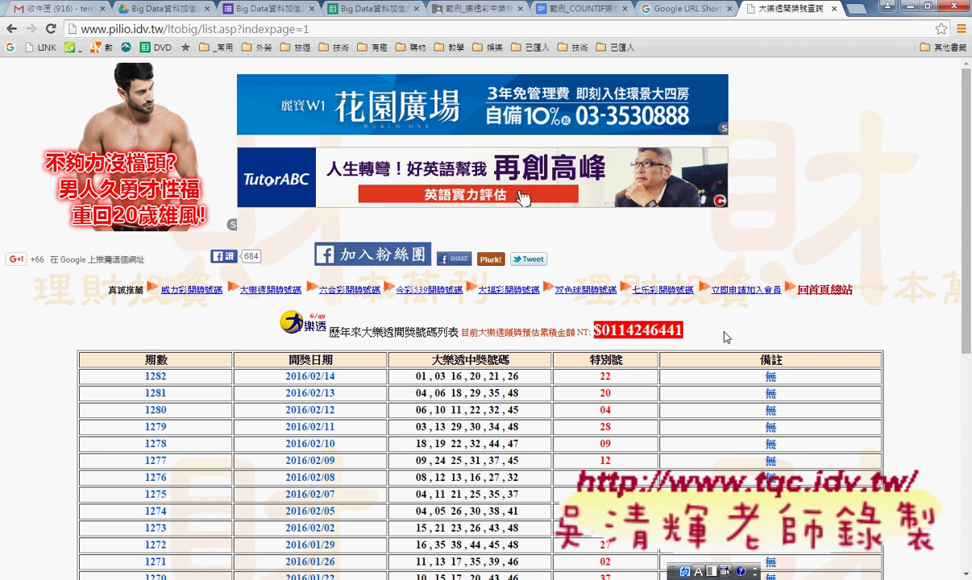
# Go to page 2 of the pilio.idv.tw 大樂透 draw list.
pyautogui.scroll(-3, 816, 327)
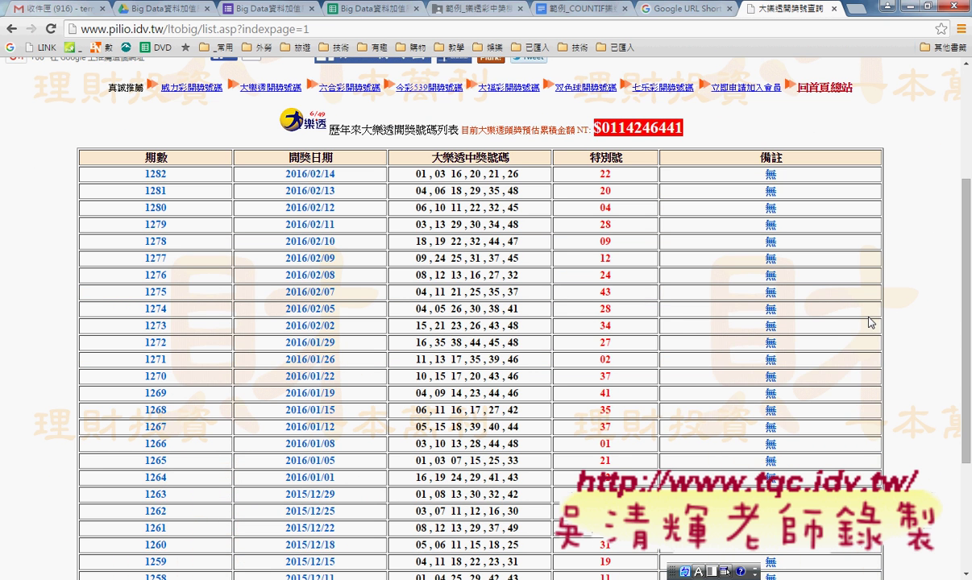
pyautogui.click(312, 30)
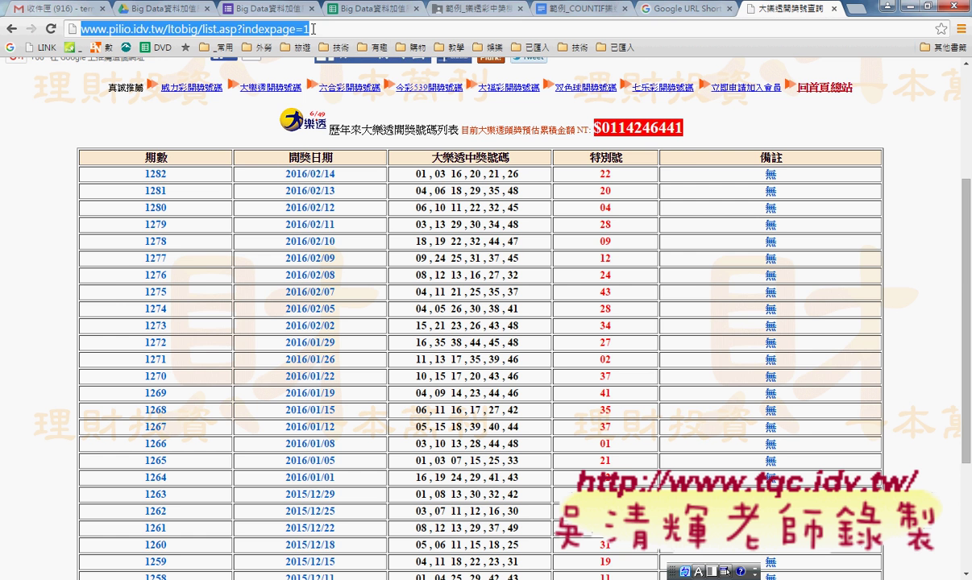
pyautogui.doubleClick(306, 30)
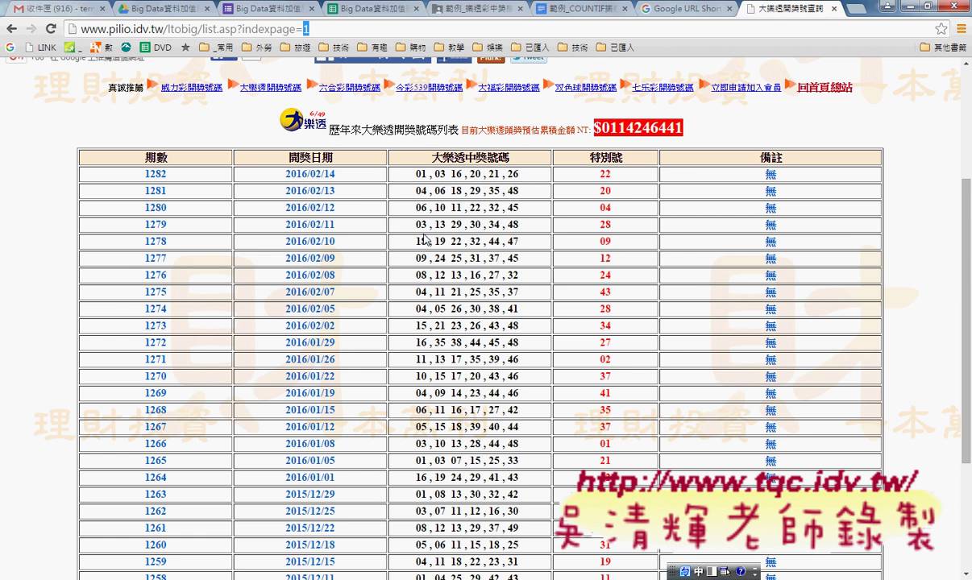
pyautogui.scroll(-3, 425, 234)
pyautogui.click(75, 509)
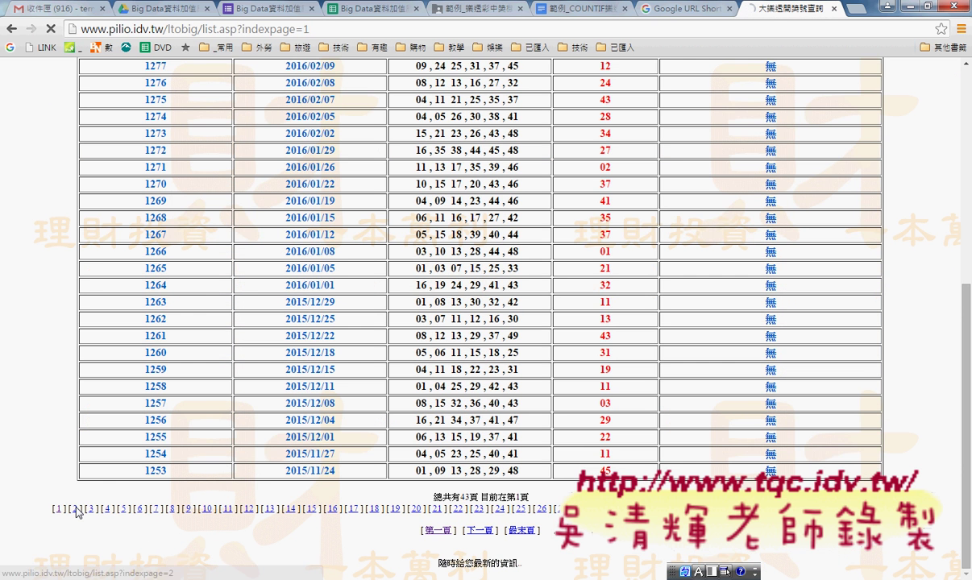
pyautogui.click(305, 29)
pyautogui.click(291, 29)
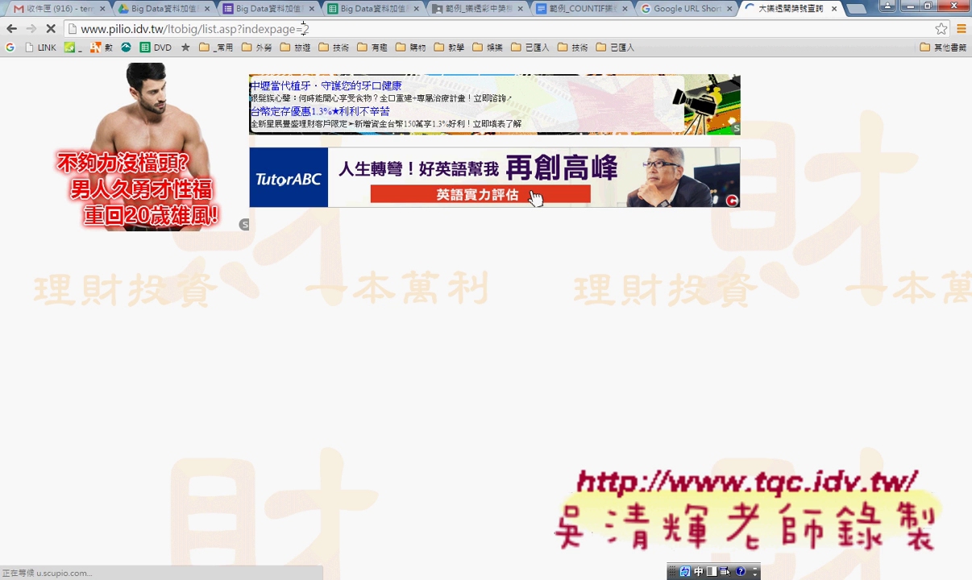
pyautogui.doubleClick(306, 29)
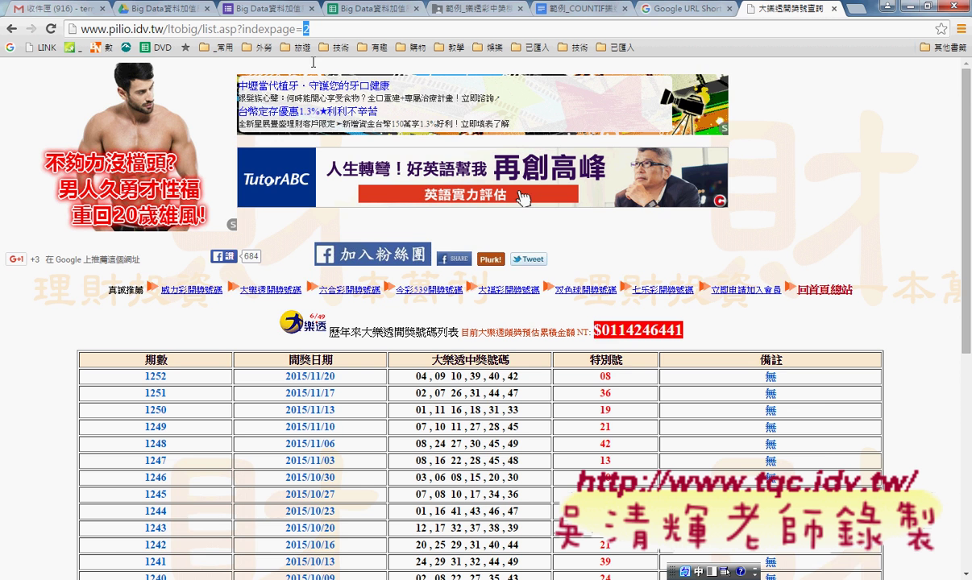
# Select the six winning numbers of draw 1252 and switch to the Excel lottery workbook.
pyautogui.scroll(-3, 417, 246)
pyautogui.moveTo(417, 247); pyautogui.dragTo(516, 260)
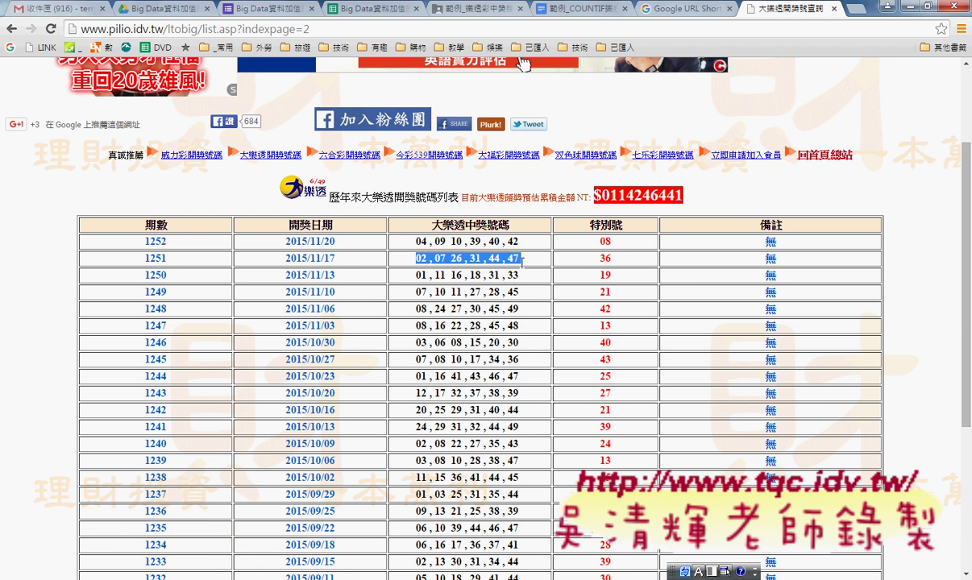
pyautogui.moveTo(403, 240); pyautogui.dragTo(502, 241)
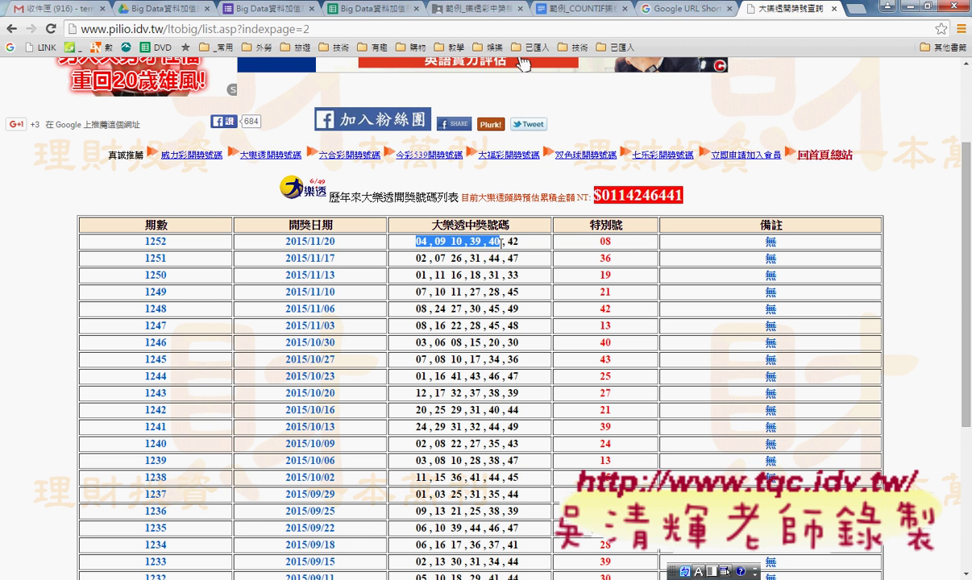
pyautogui.moveTo(521, 241)
pyautogui.mouseDown()
pyautogui.moveTo(548, 250)
pyautogui.moveTo(398, 250)
pyautogui.mouseUp()
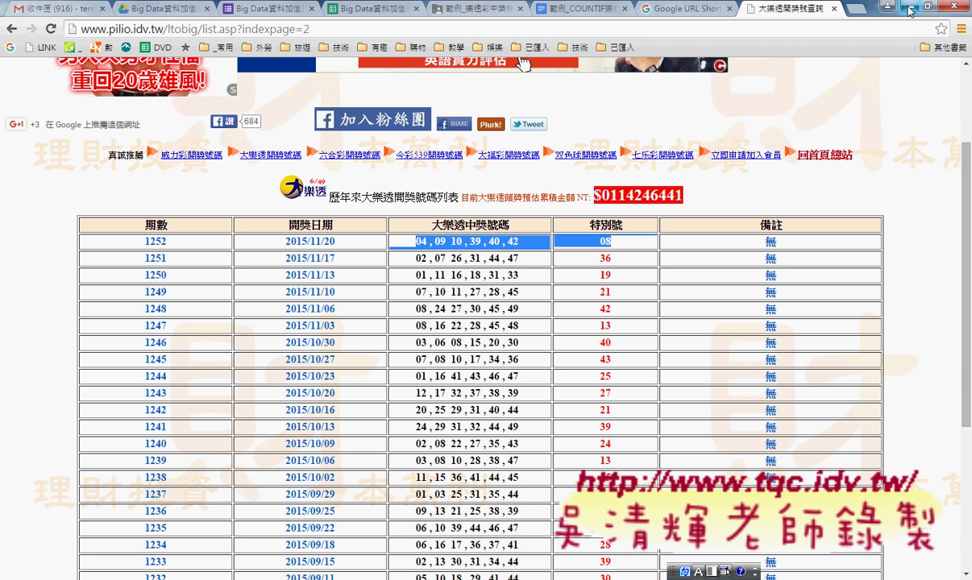
pyautogui.hotkey('alt', 'Tab')
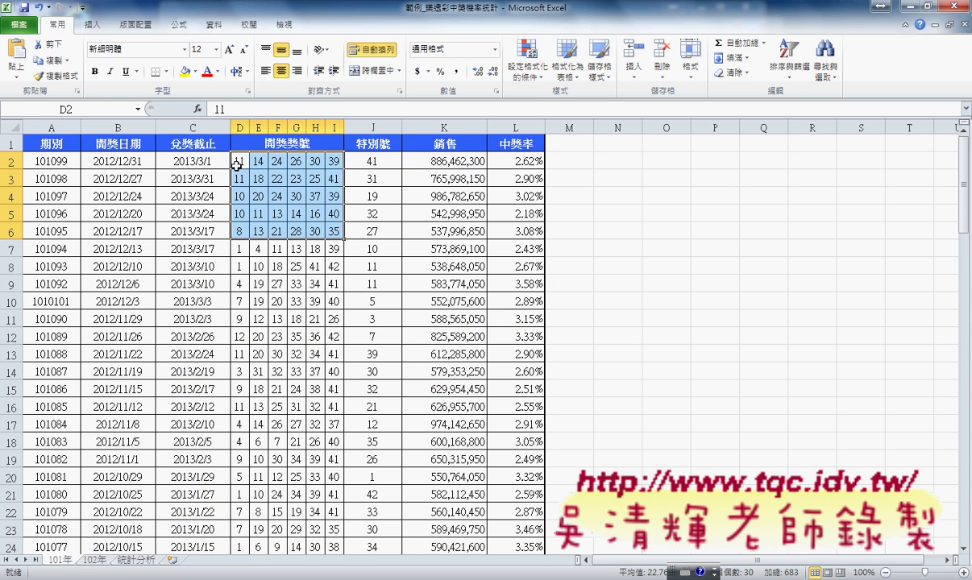
pyautogui.click(237, 162)
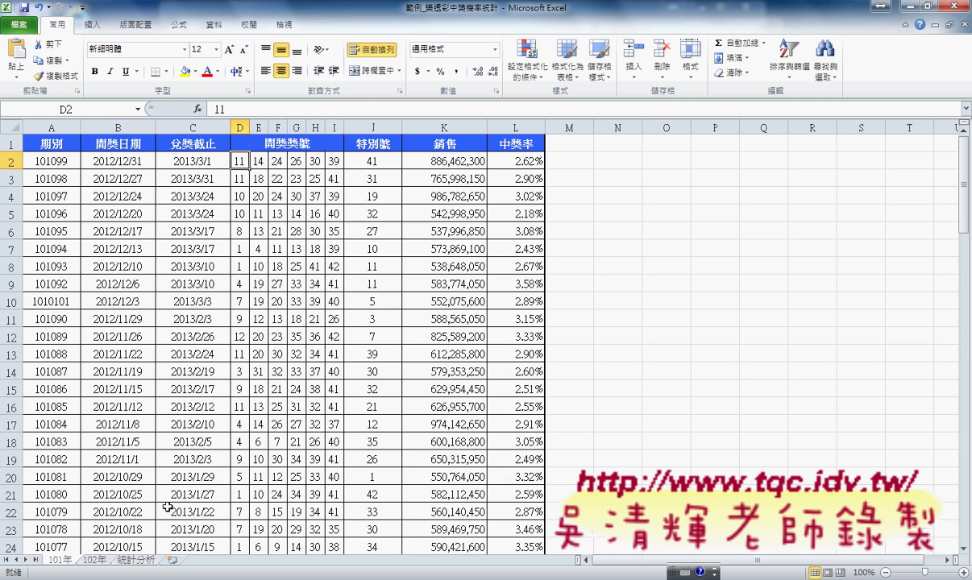
pyautogui.click(137, 561)
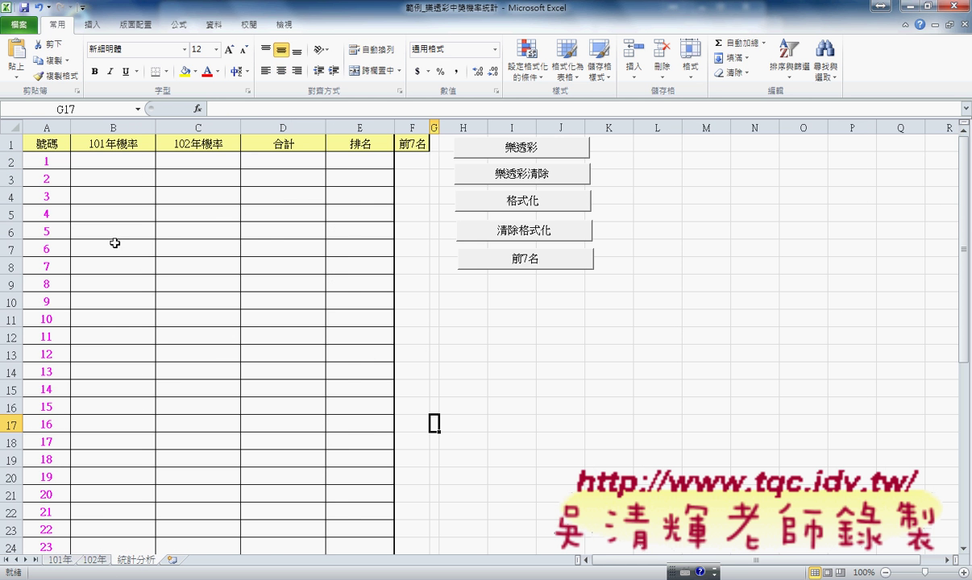
pyautogui.click(117, 160)
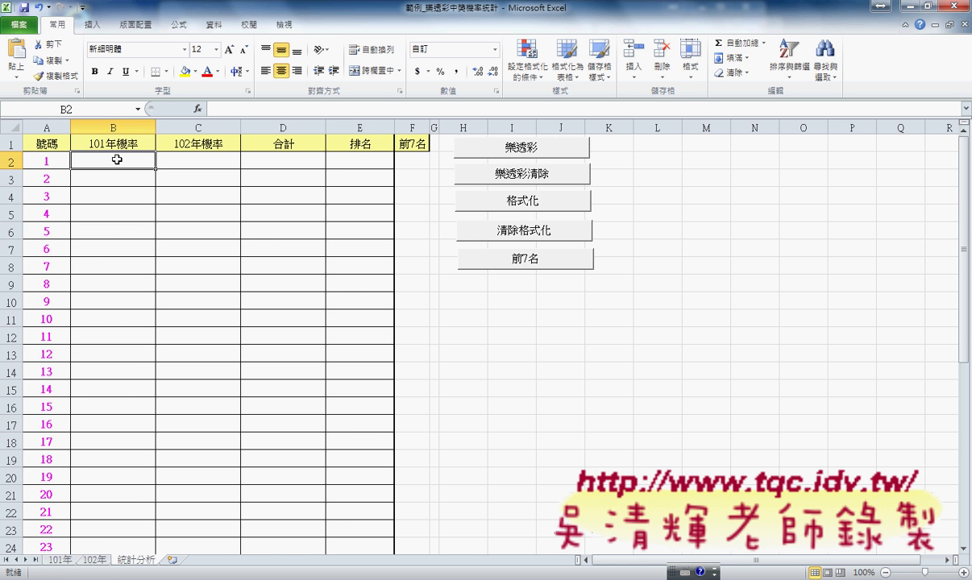
pyautogui.click(60, 559)
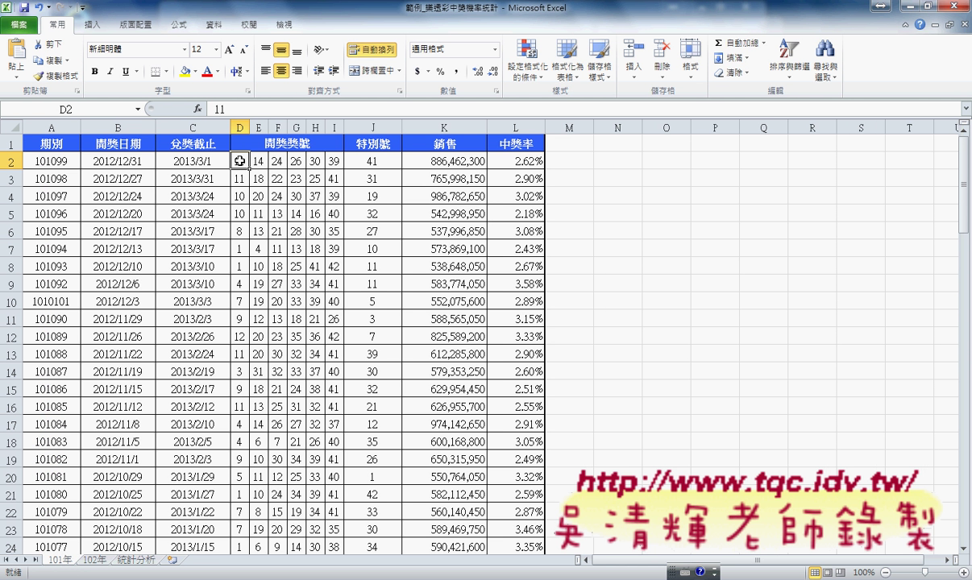
pyautogui.moveTo(235, 160); pyautogui.dragTo(333, 161)
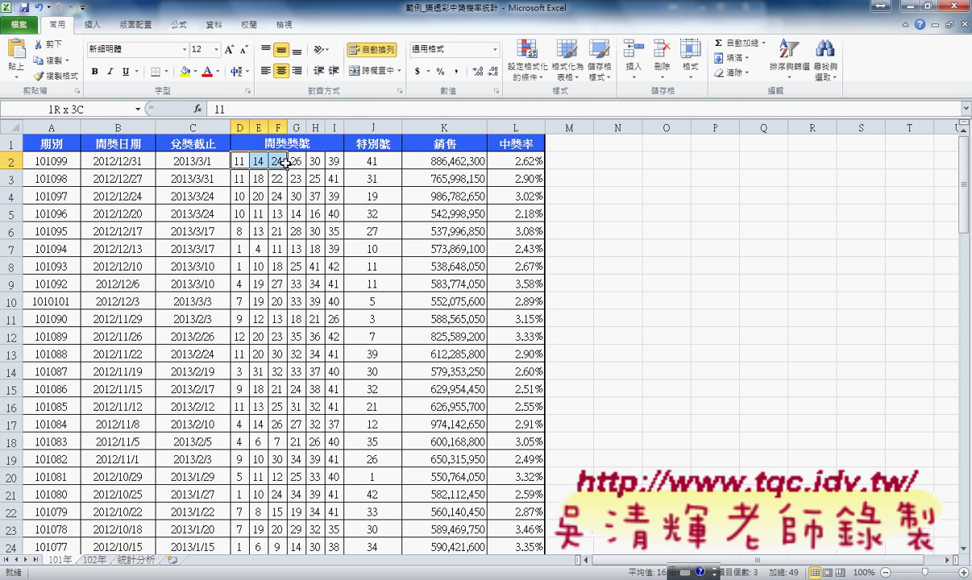
pyautogui.click(370, 161)
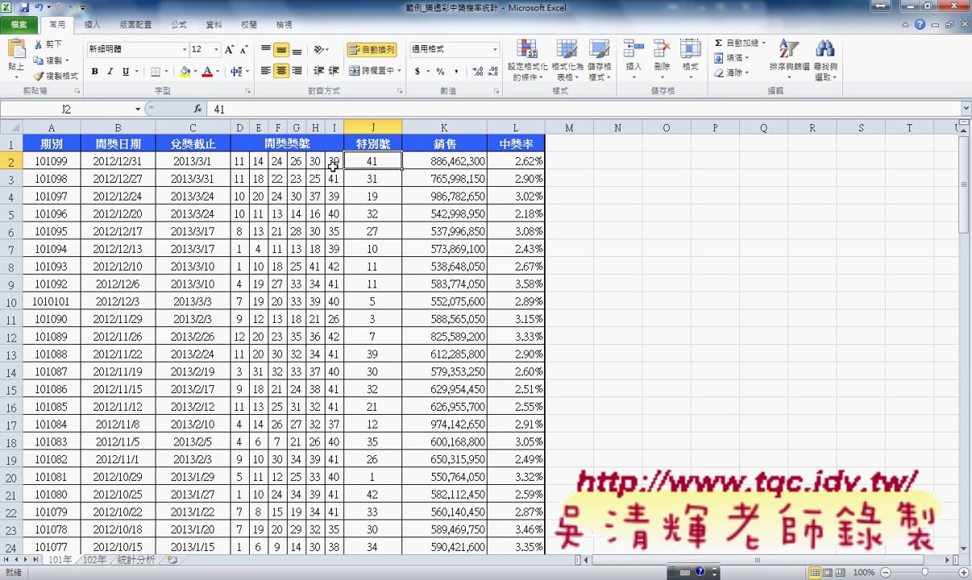
pyautogui.click(238, 162)
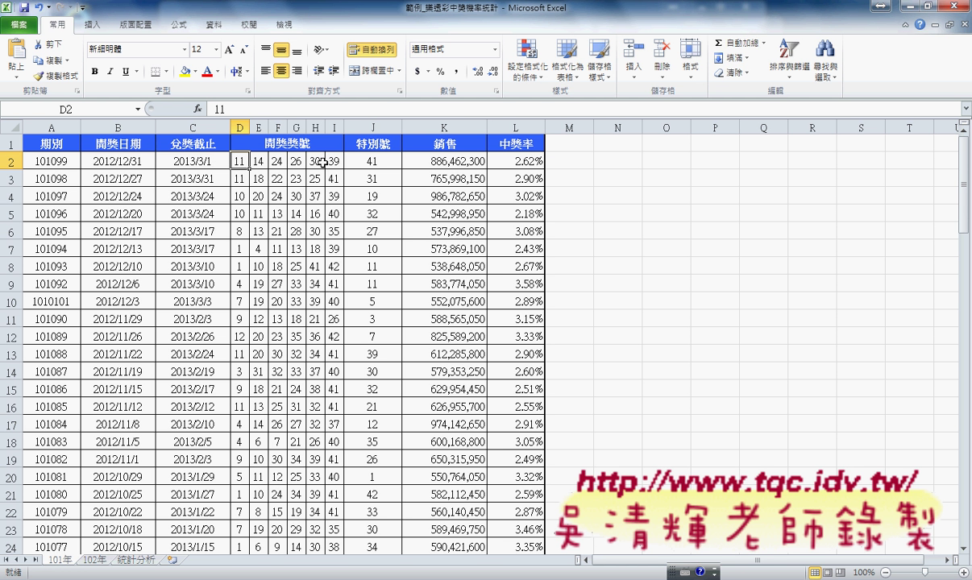
pyautogui.hotkey('ctrl', 'Down')
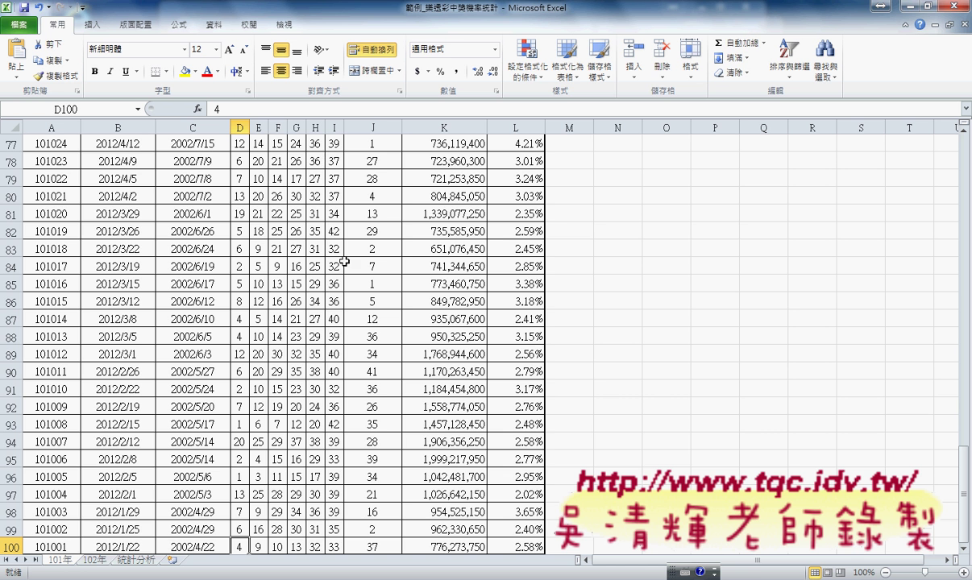
pyautogui.scroll(-2, 70, 505)
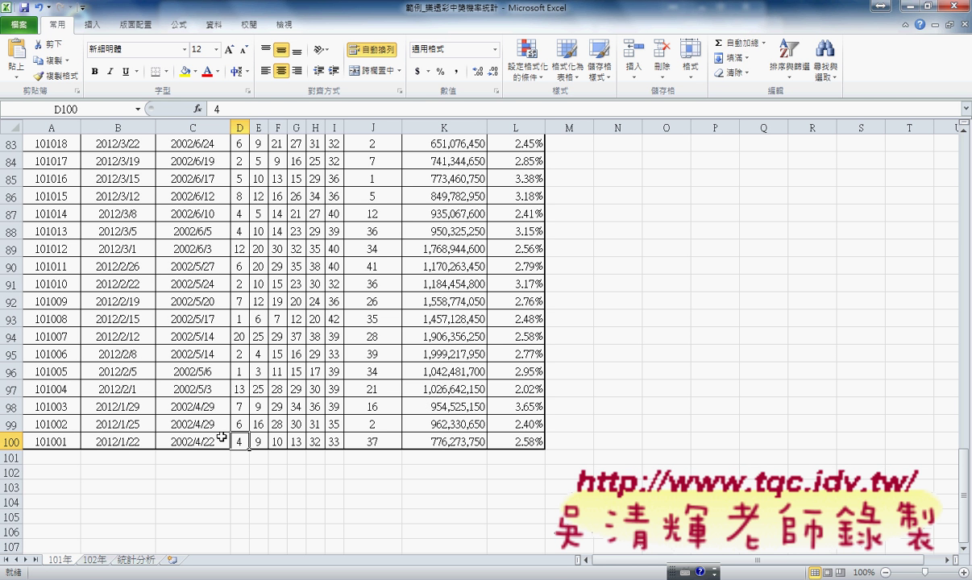
pyautogui.moveTo(239, 442); pyautogui.dragTo(383, 445)
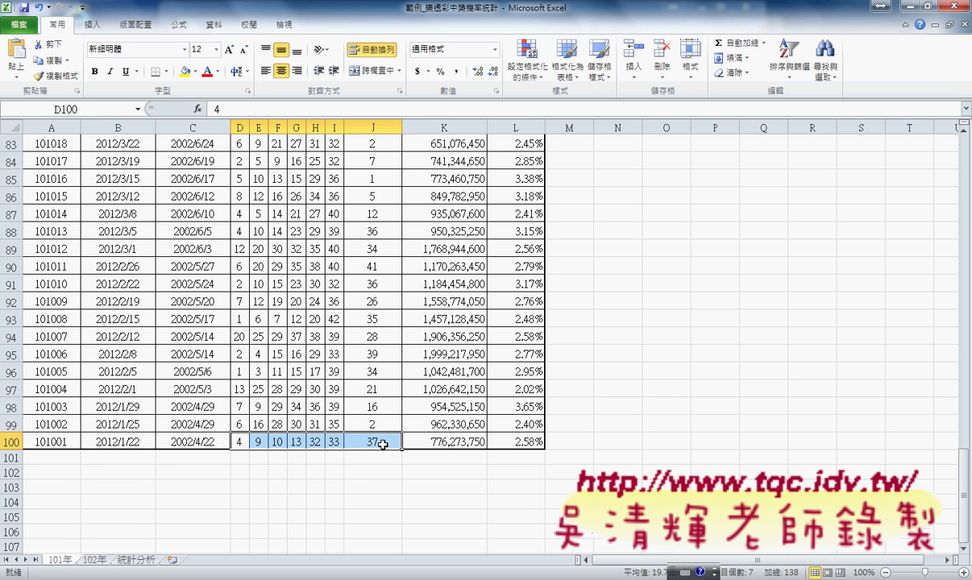
pyautogui.hotkey('ctrl', 'Up')
pyautogui.press('Down')
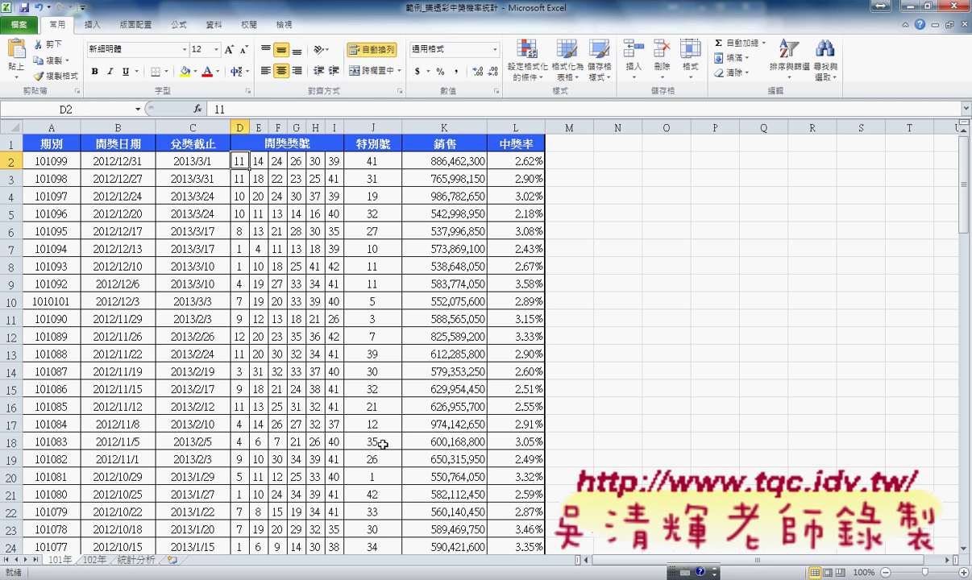
pyautogui.hotkey('ctrl', 'Right')
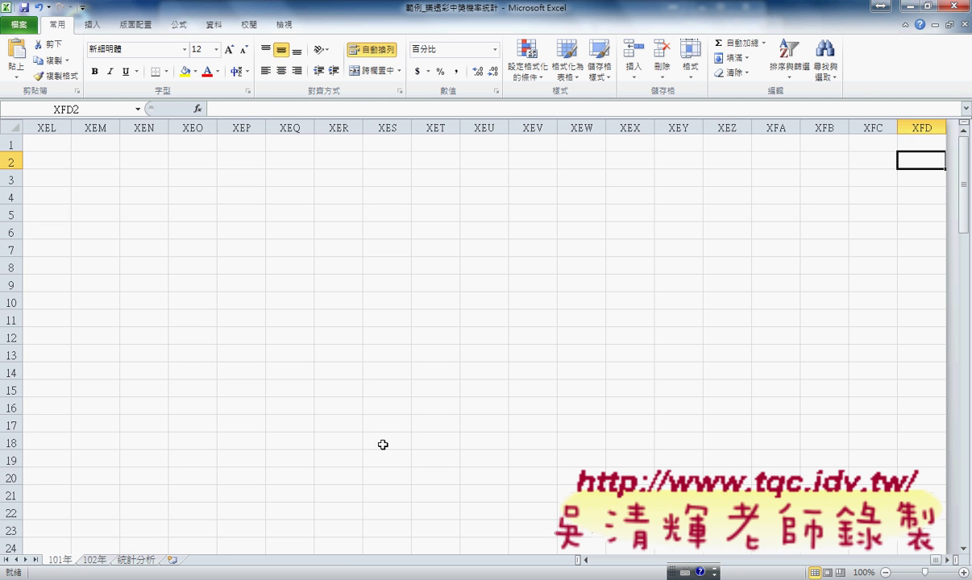
pyautogui.hotkey('ctrl', 'Left')
pyautogui.hotkey('ctrl', 'Left')
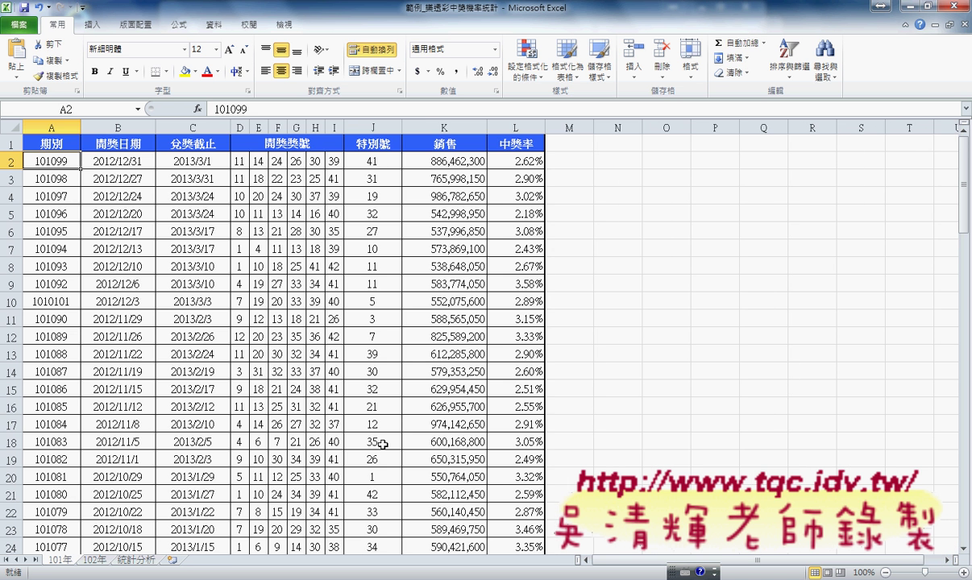
pyautogui.moveTo(234, 161)
pyautogui.mouseDown()
pyautogui.moveTo(326, 183)
pyautogui.moveTo(337, 165)
pyautogui.mouseUp()
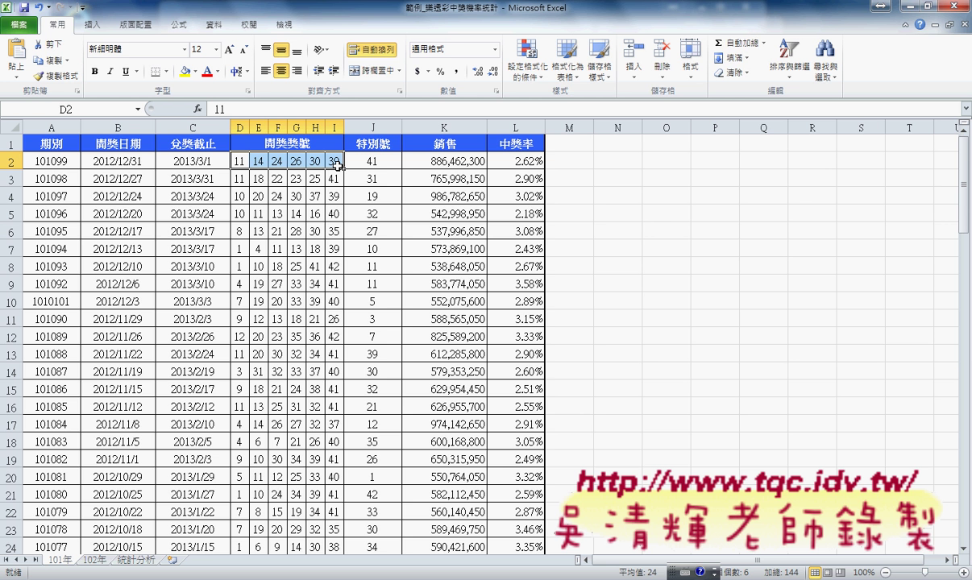
# On the 統計分析 sheet, start a function in B2 and list the 統計 category in Insert Function.
pyautogui.click(137, 559)
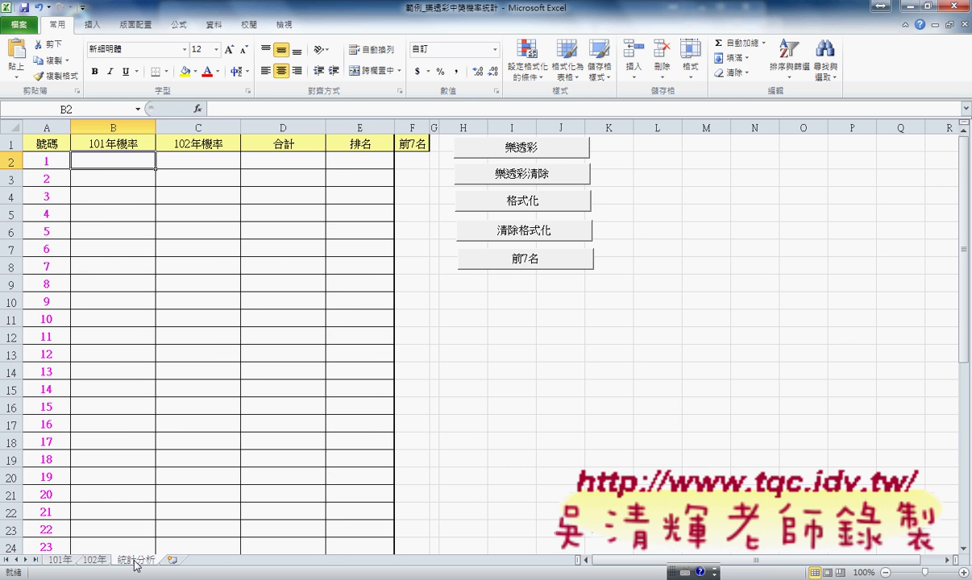
pyautogui.click(198, 109)
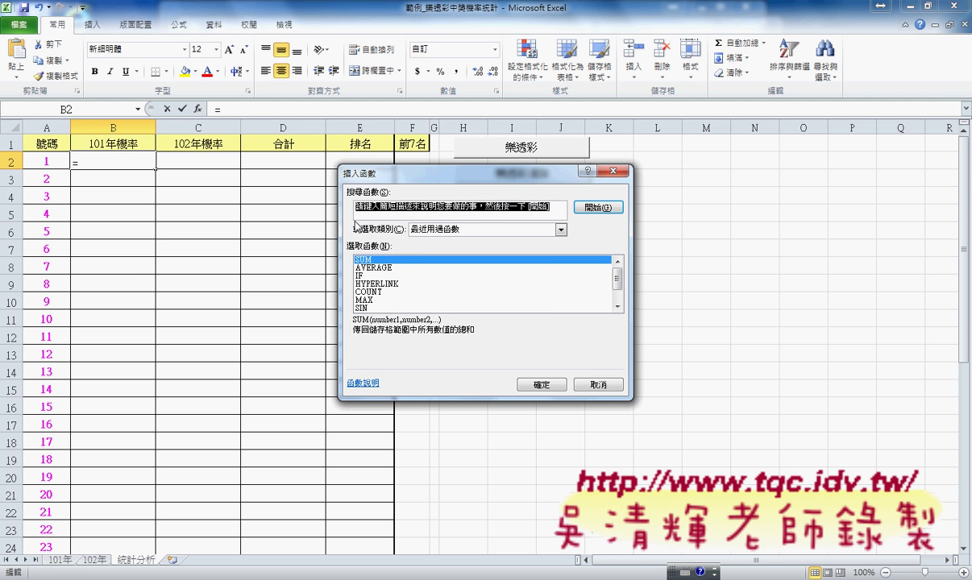
pyautogui.click(464, 230)
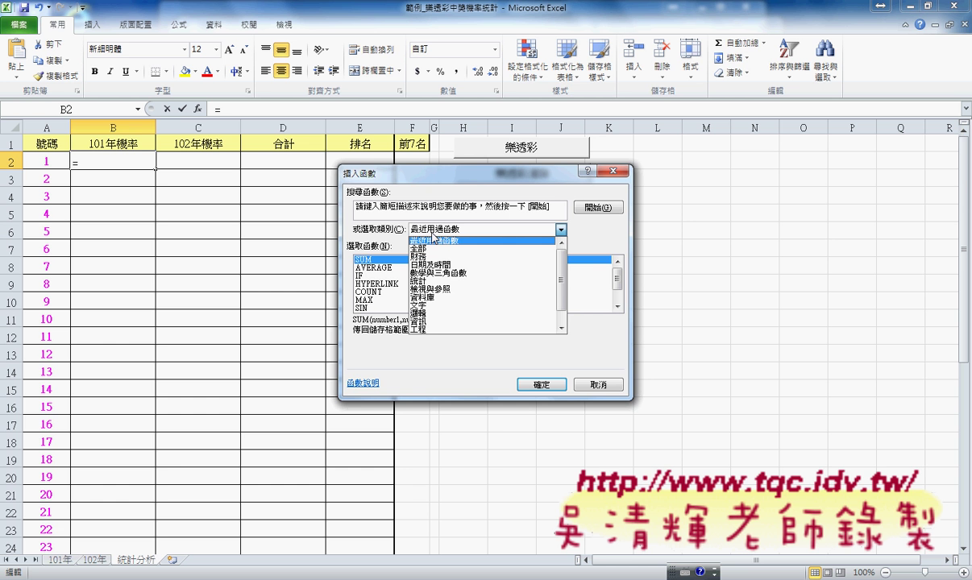
pyautogui.click(440, 281)
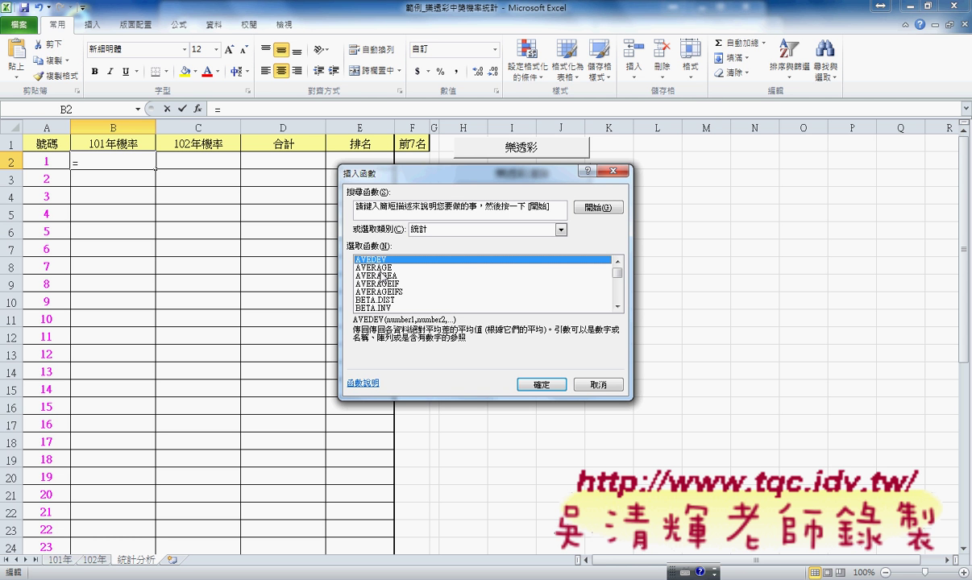
# Compare the COUNT, COUNTA and COUNTBLANK descriptions, then choose COUNTIF for B2.
pyautogui.click(617, 306)
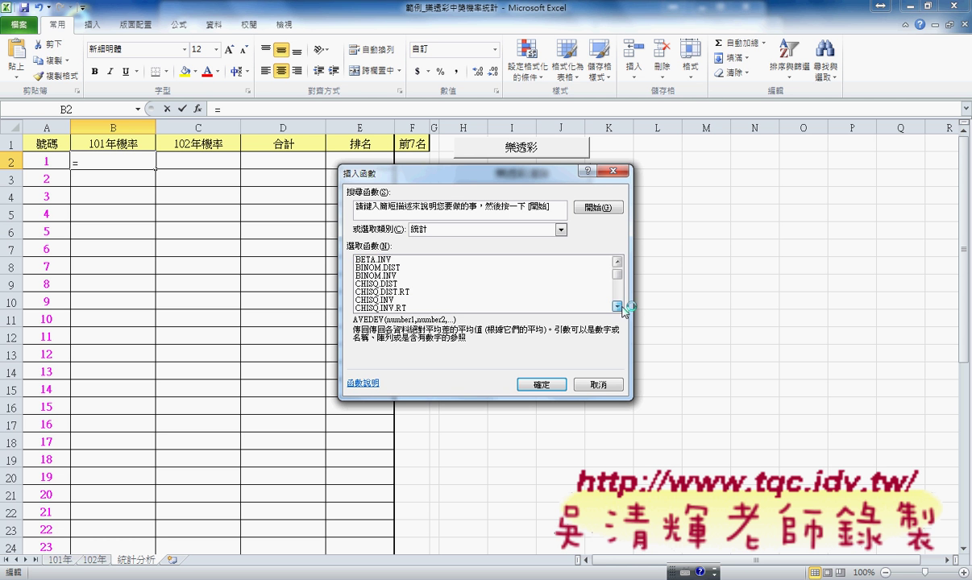
pyautogui.click(617, 307)
pyautogui.click(618, 306)
pyautogui.click(618, 307)
pyautogui.click(617, 307)
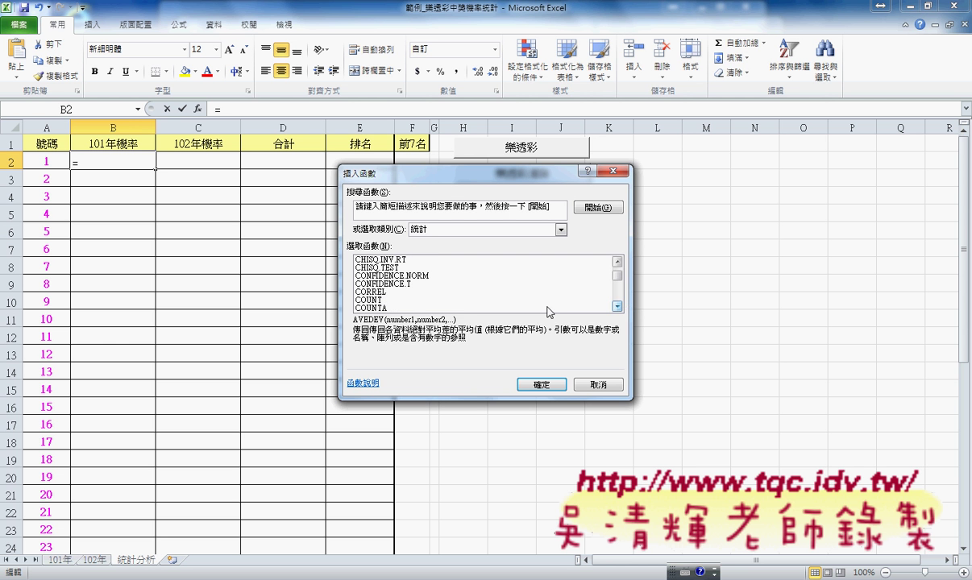
pyautogui.click(400, 300)
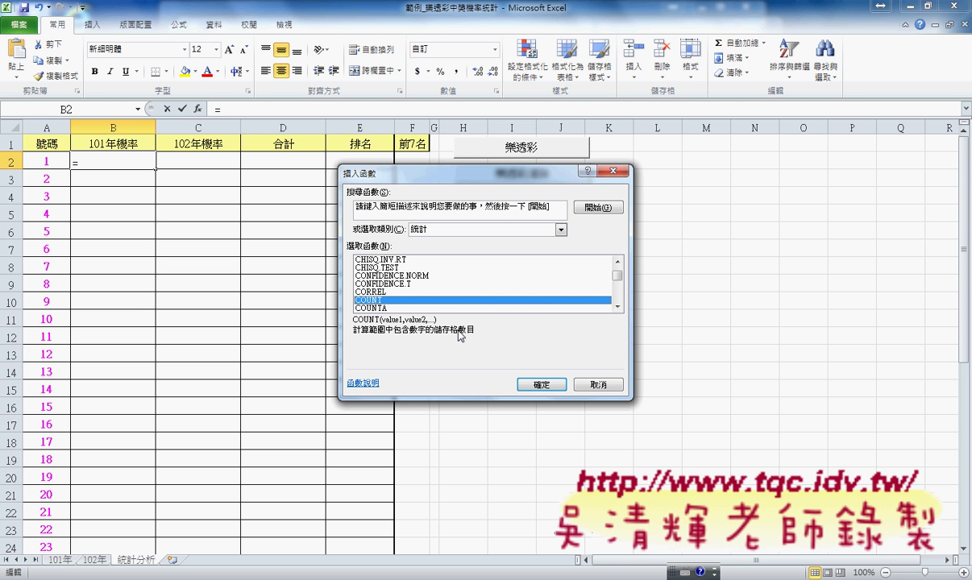
pyautogui.press('Down')
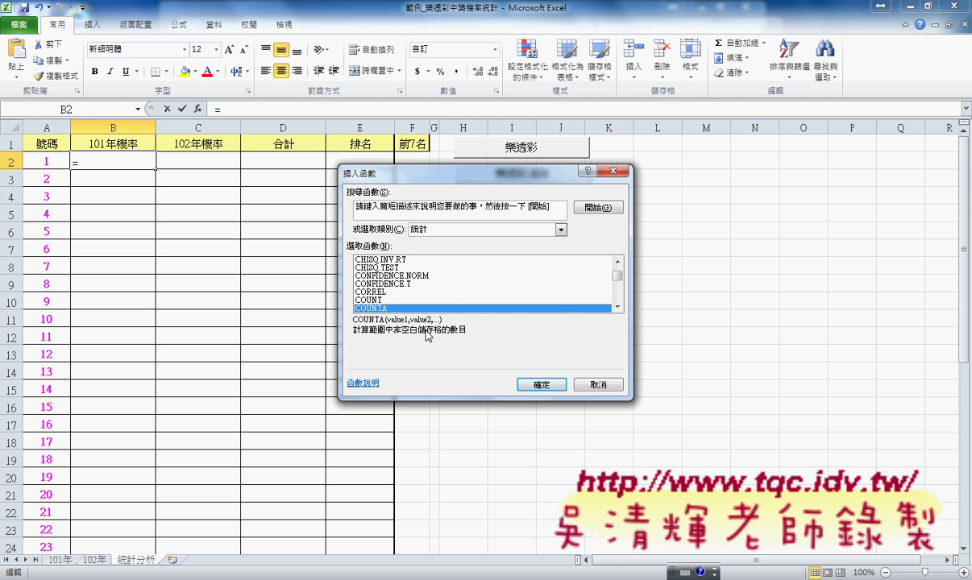
pyautogui.press('Down')
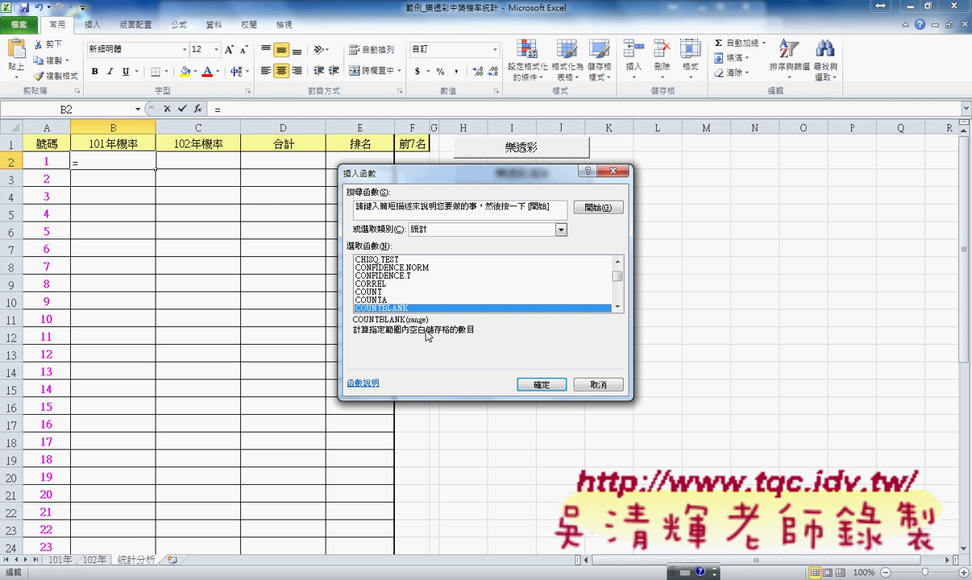
pyautogui.press('Down')
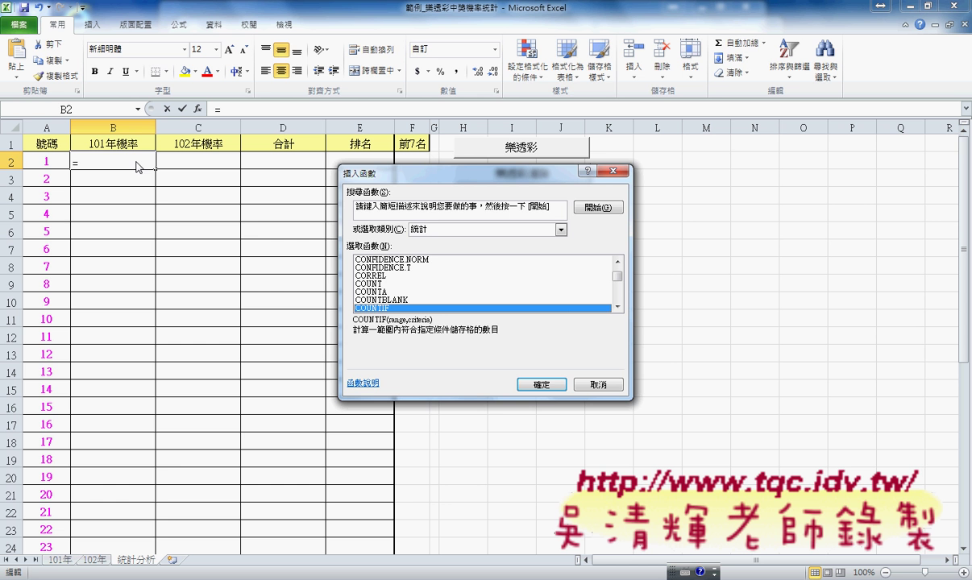
pyautogui.click(540, 387)
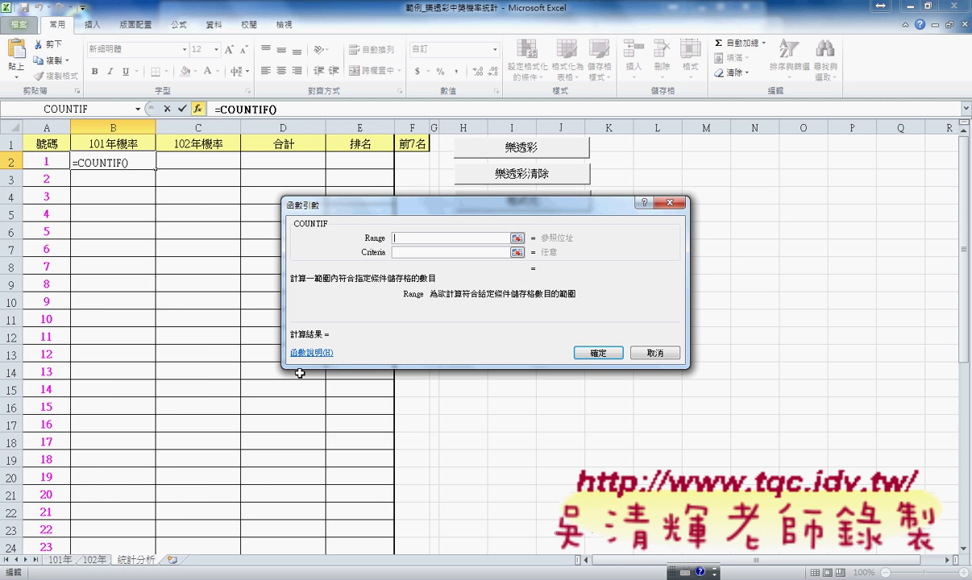
# Try COUNTIF with range '101年'!D2:J100 and criteria A2 (result 17), then cancel it.
pyautogui.click(59, 561)
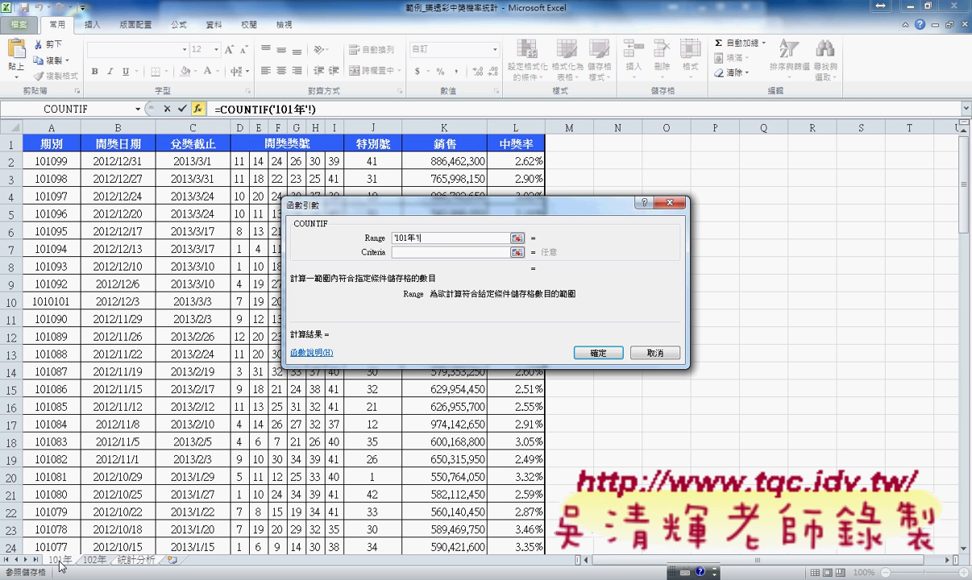
pyautogui.click(241, 160)
pyautogui.moveTo(240, 160)
pyautogui.mouseDown()
pyautogui.moveTo(401, 546)
pyautogui.moveTo(385, 453)
pyautogui.mouseUp()
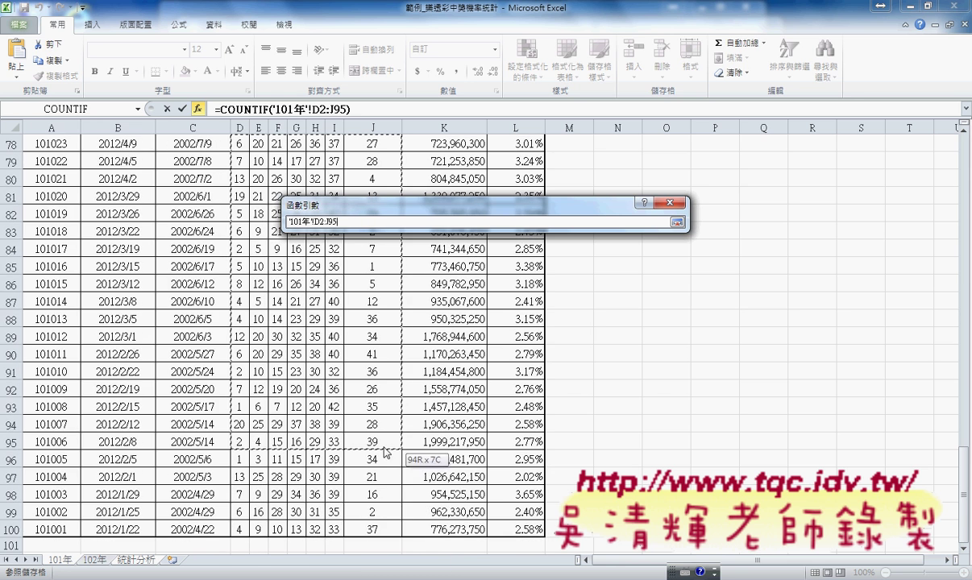
pyautogui.moveTo(386, 453)
pyautogui.mouseDown()
pyautogui.moveTo(384, 570)
pyautogui.moveTo(328, 30)
pyautogui.moveTo(376, 157)
pyautogui.mouseUp()
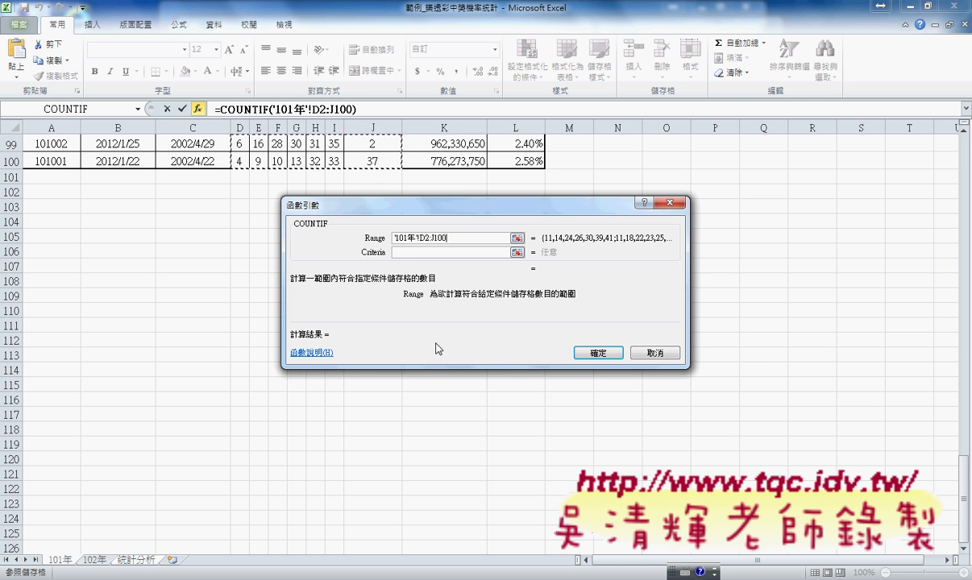
pyautogui.click(406, 252)
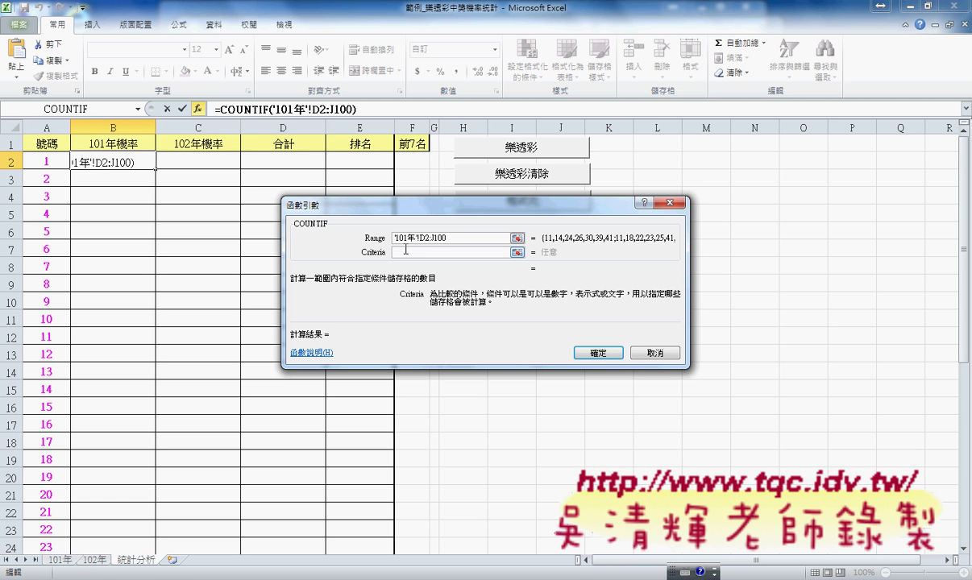
pyautogui.click(48, 163)
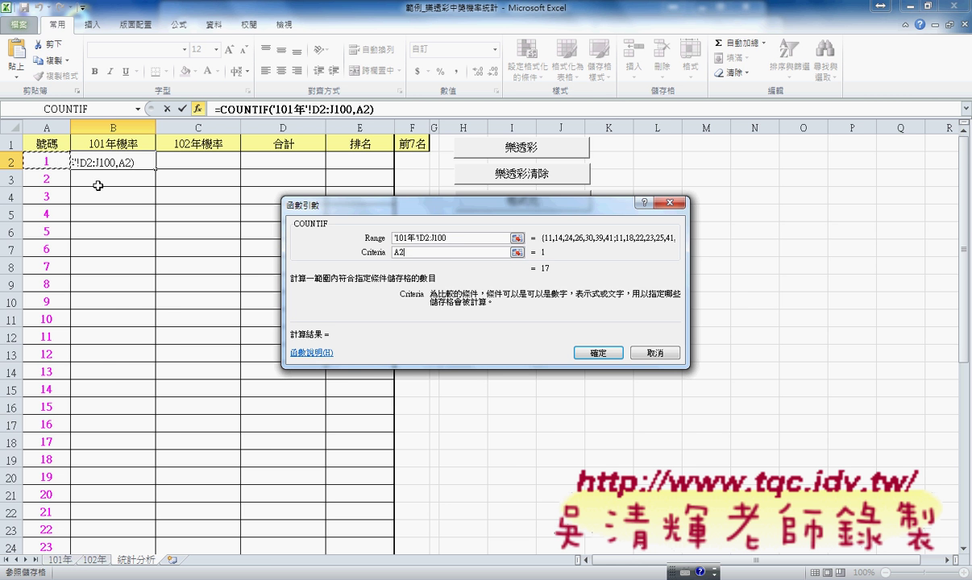
pyautogui.hotkey('shift', 'Tab')
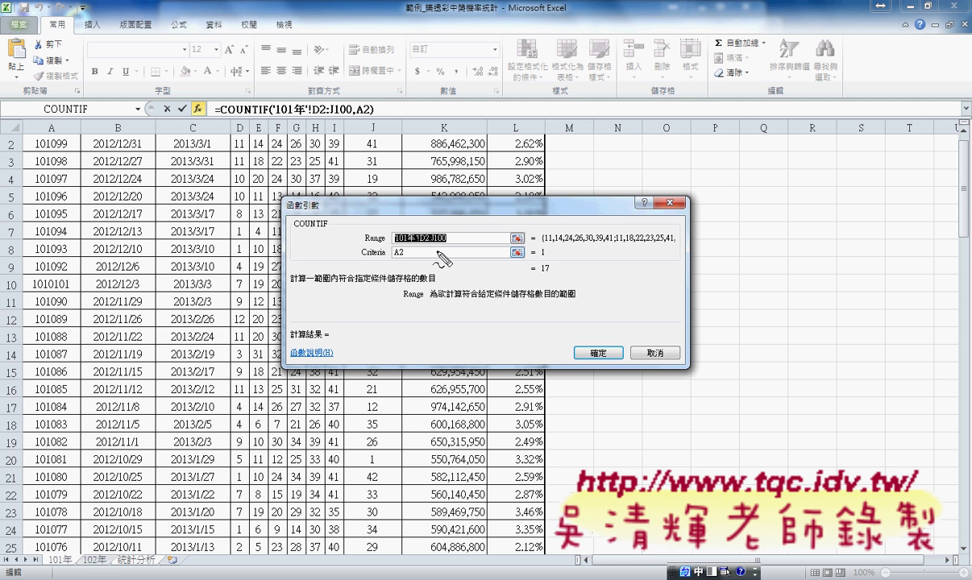
pyautogui.moveTo(448, 251)
pyautogui.mouseDown()
pyautogui.moveTo(381, 241)
pyautogui.moveTo(373, 224)
pyautogui.moveTo(436, 226)
pyautogui.moveTo(452, 257)
pyautogui.mouseUp()
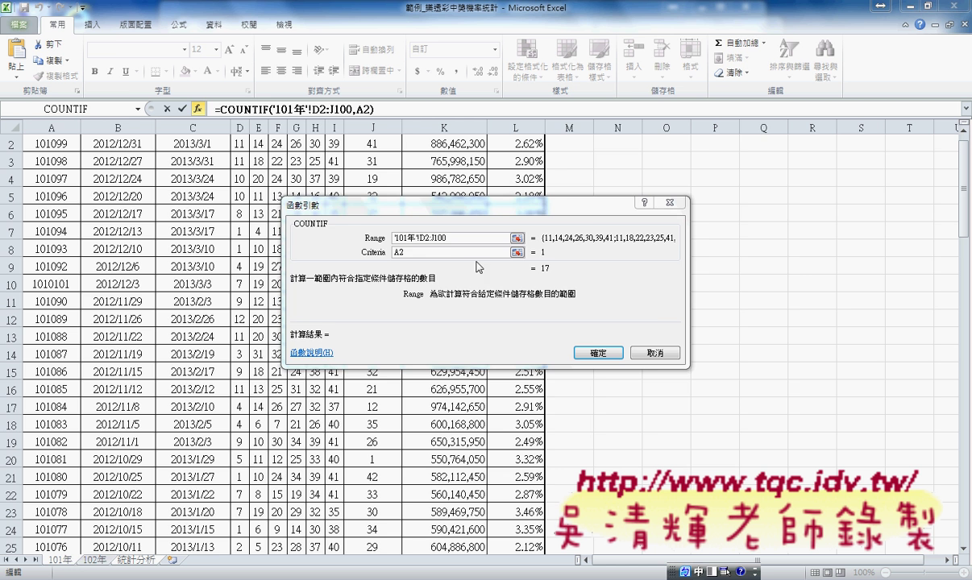
pyautogui.click(655, 353)
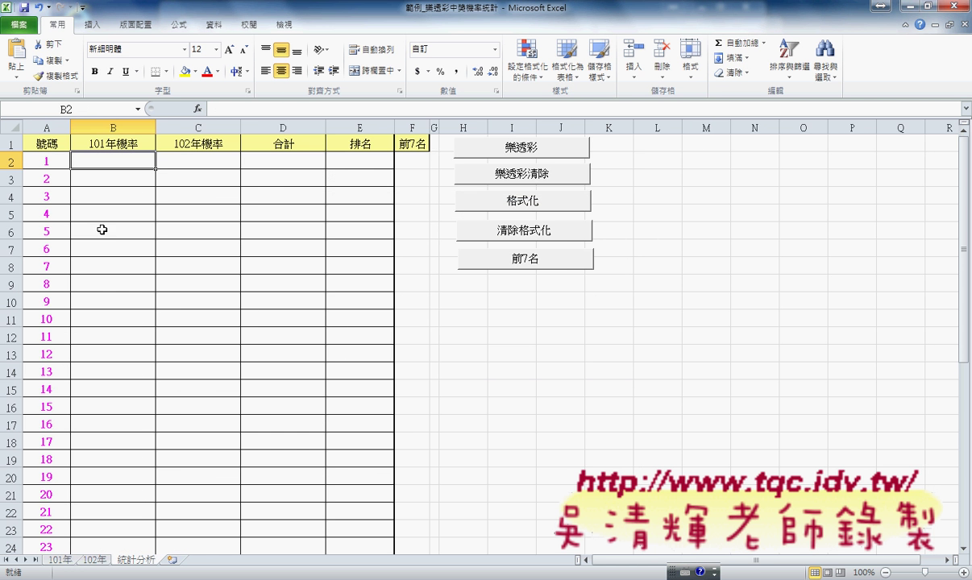
# Select the 101年 number block D2:J100, from D2 through the special-number column J.
pyautogui.click(59, 559)
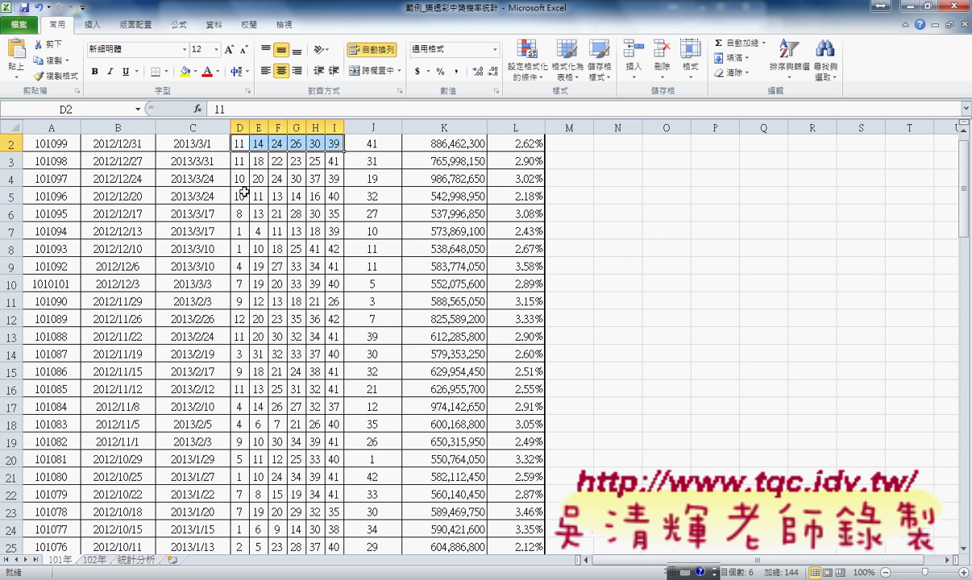
pyautogui.scroll(1, 230, 181)
pyautogui.click(239, 161)
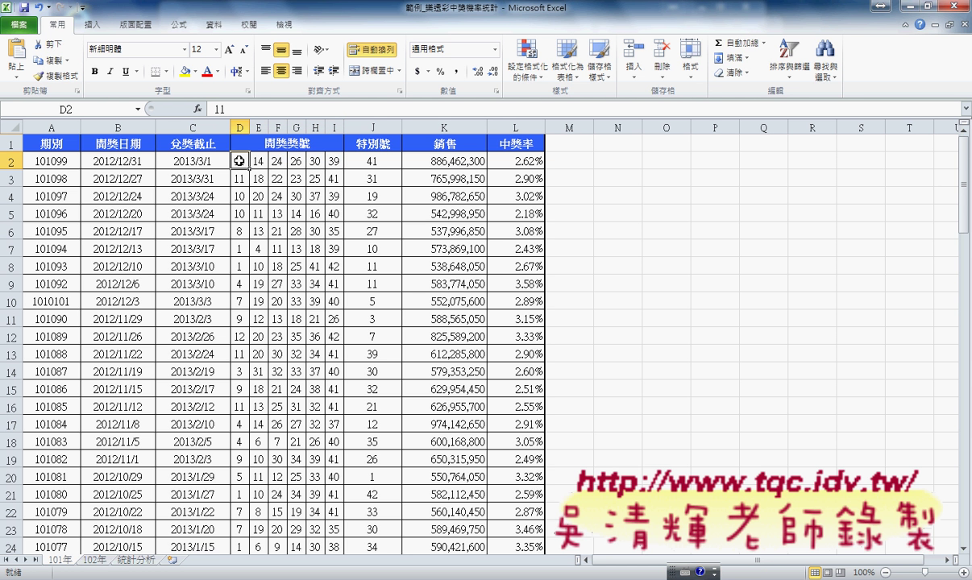
pyautogui.keyDown('shift'); pyautogui.click(377, 161); pyautogui.keyUp('shift')
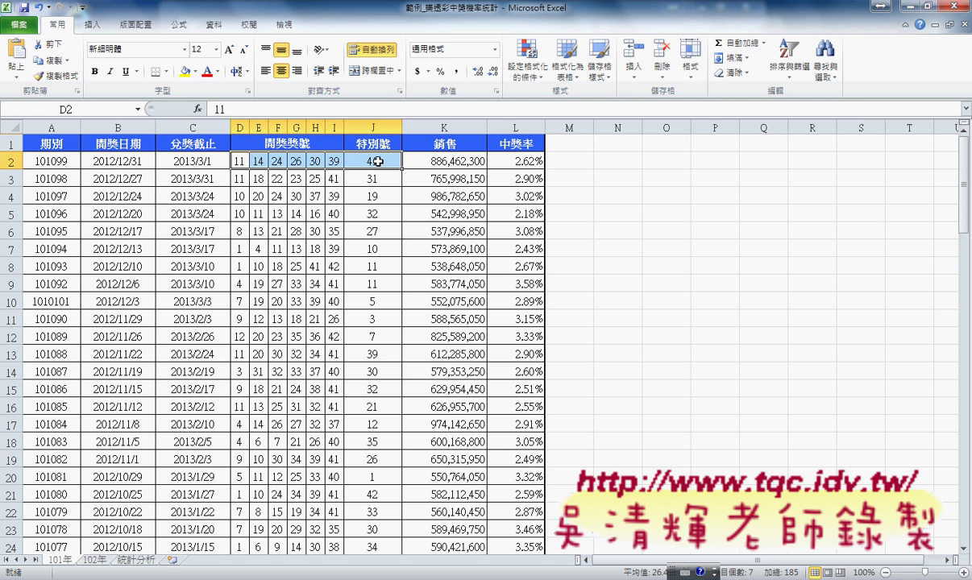
pyautogui.hotkey('ctrl', 'shift', 'Down')
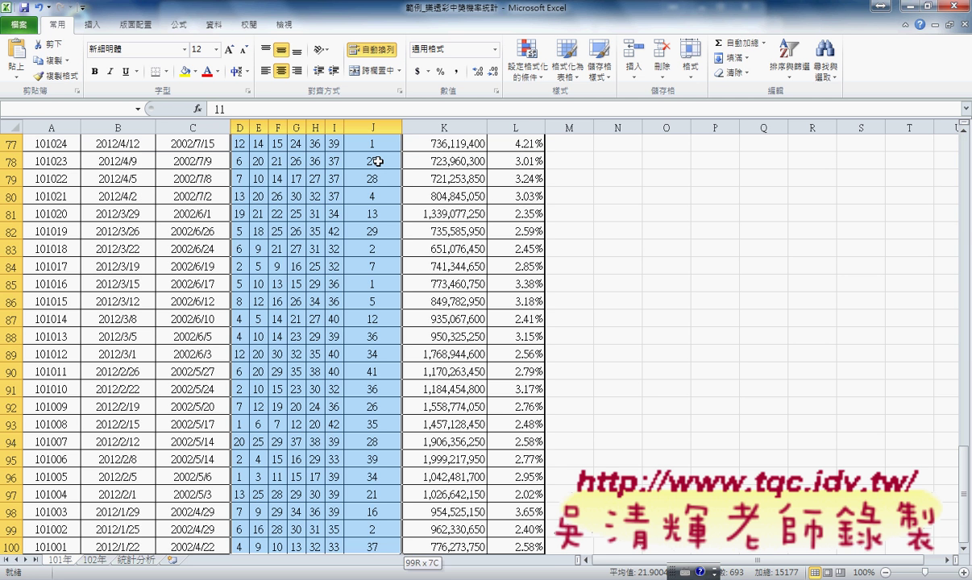
pyautogui.scroll(10, 378, 161)
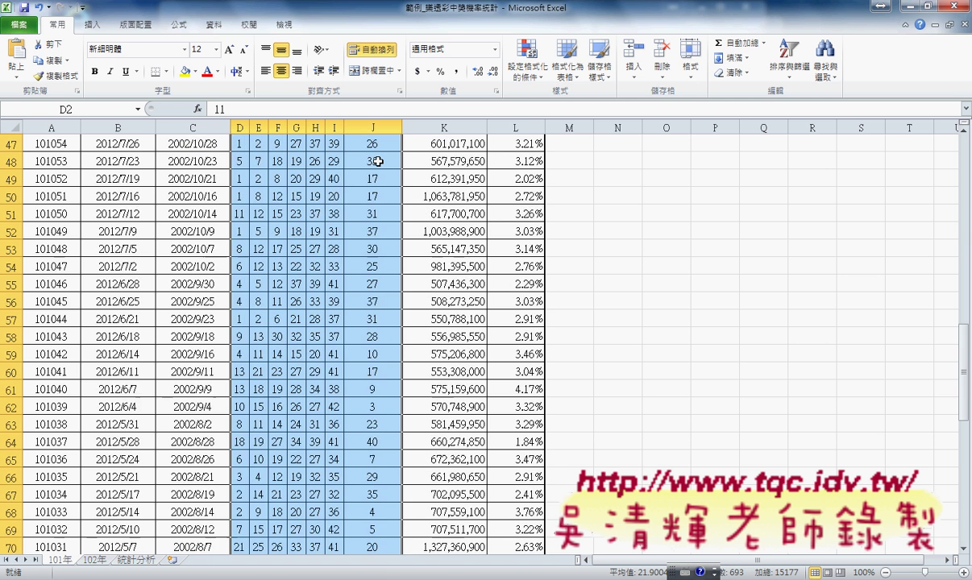
pyautogui.scroll(11, 378, 162)
pyautogui.scroll(4, 377, 161)
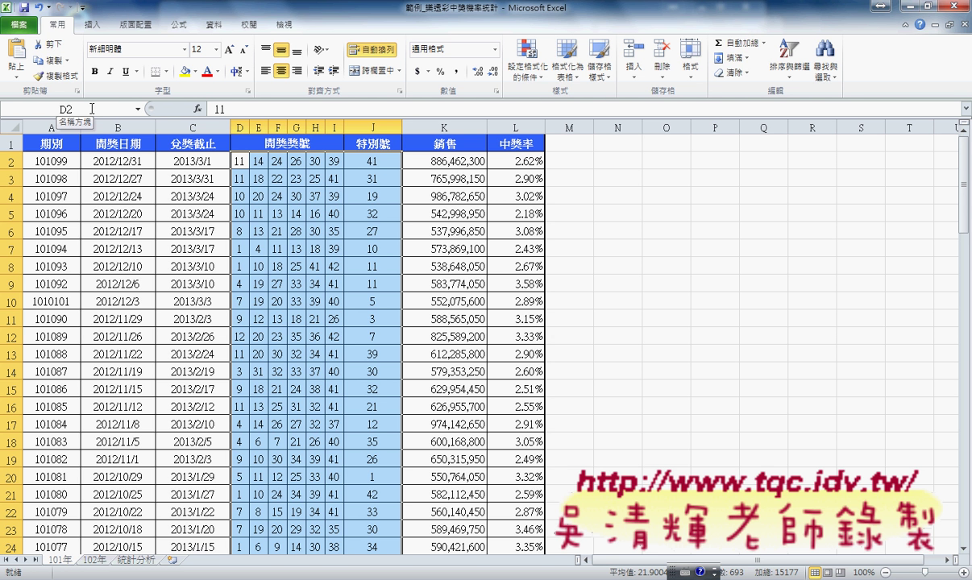
# Mark the number block and Name Box with pen annotations, then clear them.
pyautogui.moveTo(211, 144); pyautogui.dragTo(227, 316)
pyautogui.moveTo(232, 155)
pyautogui.mouseDown()
pyautogui.moveTo(425, 310)
pyautogui.moveTo(199, 329)
pyautogui.mouseUp()
pyautogui.moveTo(308, 147)
pyautogui.mouseDown()
pyautogui.moveTo(208, 103)
pyautogui.moveTo(131, 111)
pyautogui.mouseUp()
pyautogui.moveTo(137, 91)
pyautogui.mouseDown()
pyautogui.moveTo(78, 142)
pyautogui.moveTo(112, 103)
pyautogui.moveTo(121, 150)
pyautogui.mouseUp()
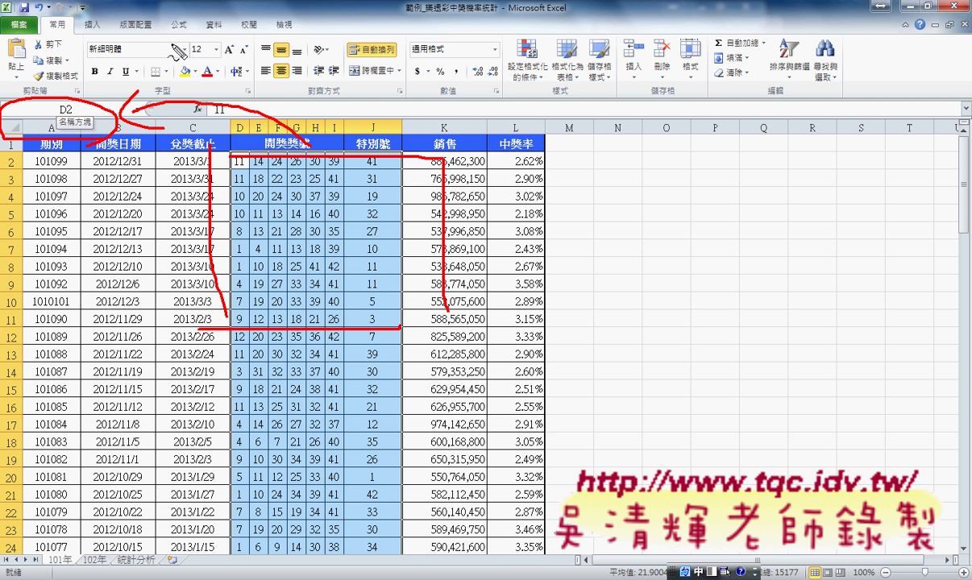
pyautogui.press('Escape')
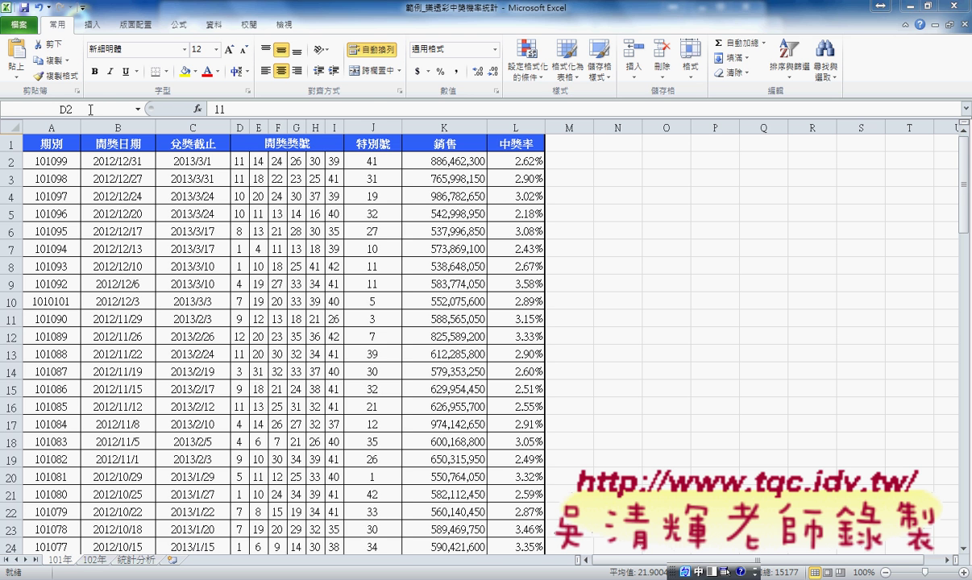
# Name the selected 101年 range 開獎101 in the Name Box.
pyautogui.click(81, 109)
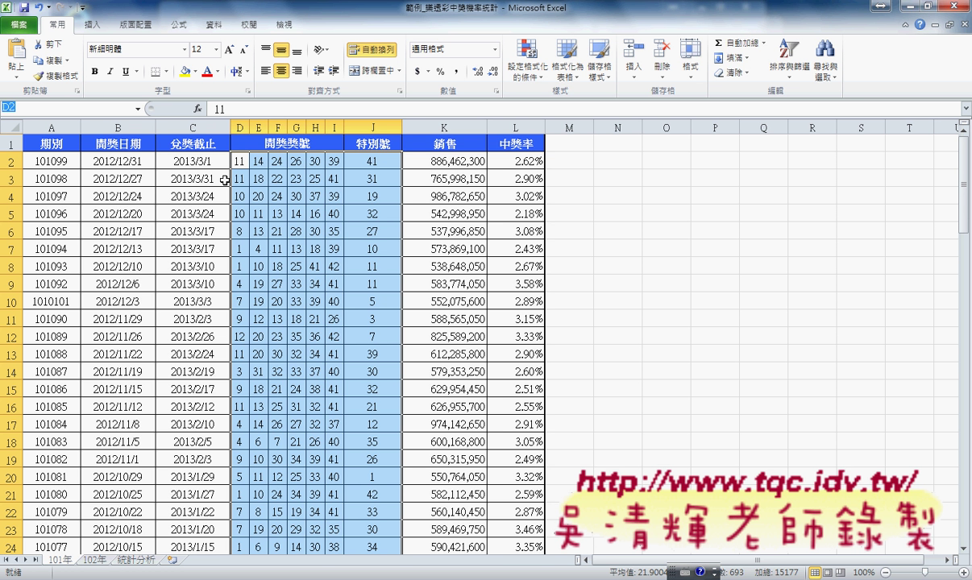
pyautogui.hotkey('ctrl', 'space')
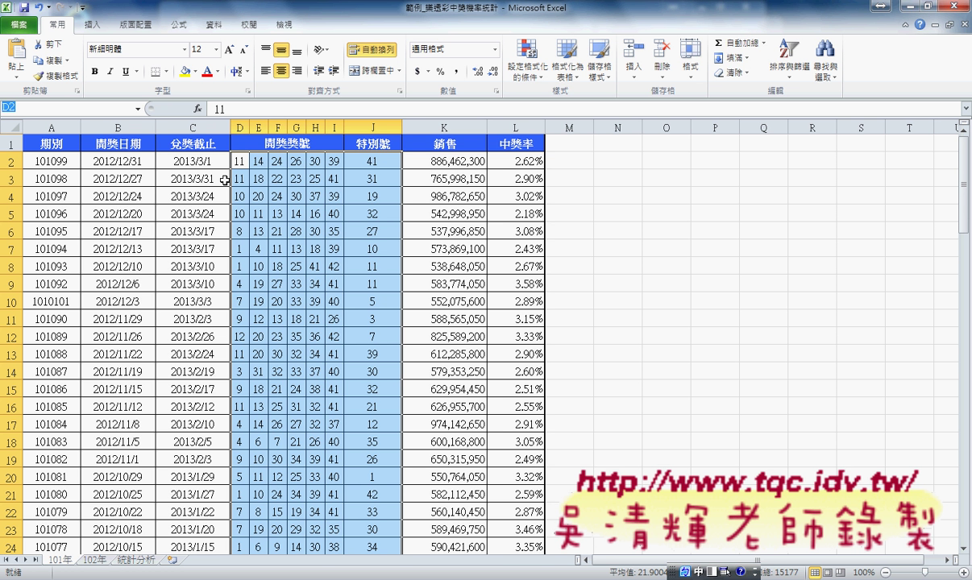
pyautogui.write('開')
pyautogui.write('獎')
pyautogui.press('Return')
pyautogui.write('101')
pyautogui.hotkey('shift', 'Left')
pyautogui.press('Left')
pyautogui.hotkey('shift', 'Home')
pyautogui.press('Return')
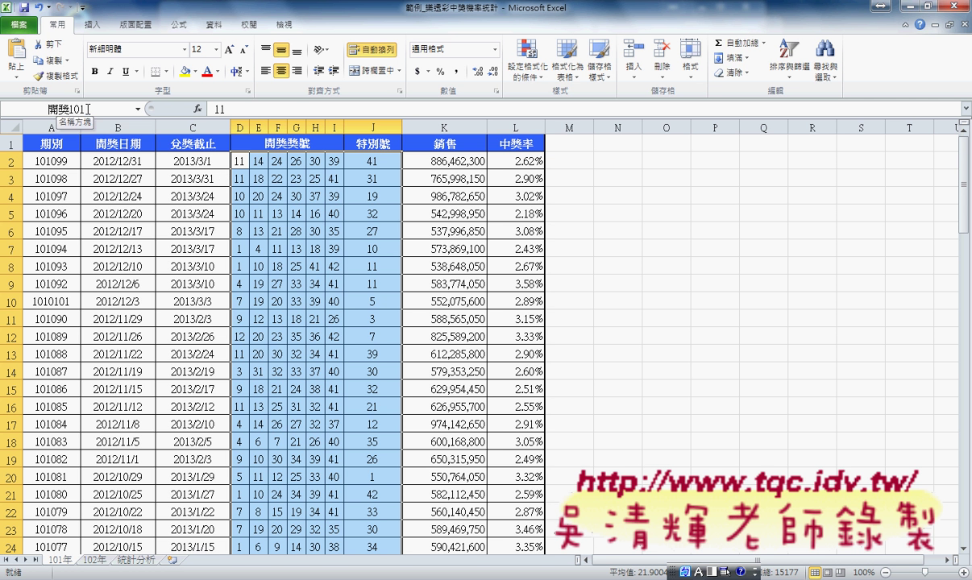
# Name the 102年 number block 開獎102 and go back to the 統計分析 sheet.
pyautogui.click(94, 560)
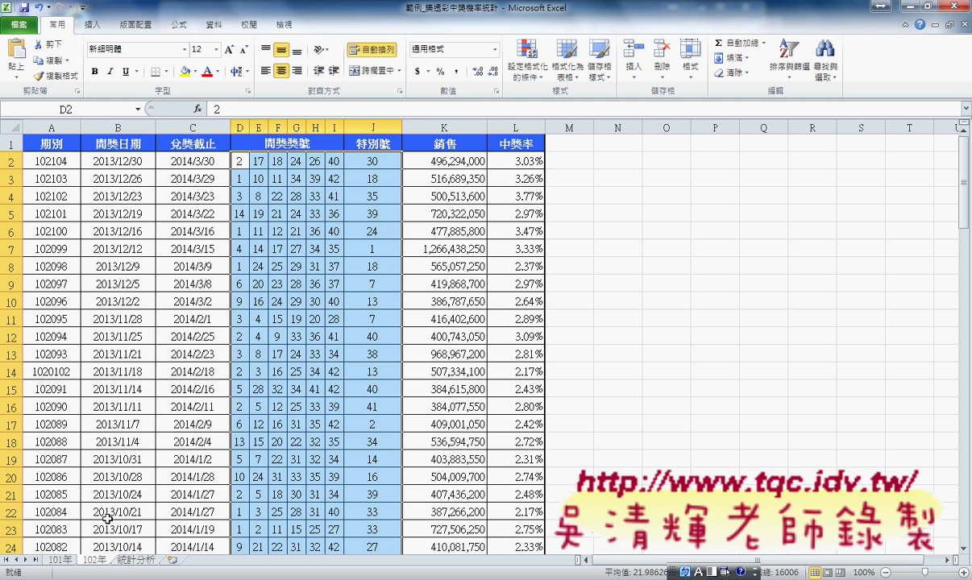
pyautogui.click(83, 110)
pyautogui.write('開獎102')
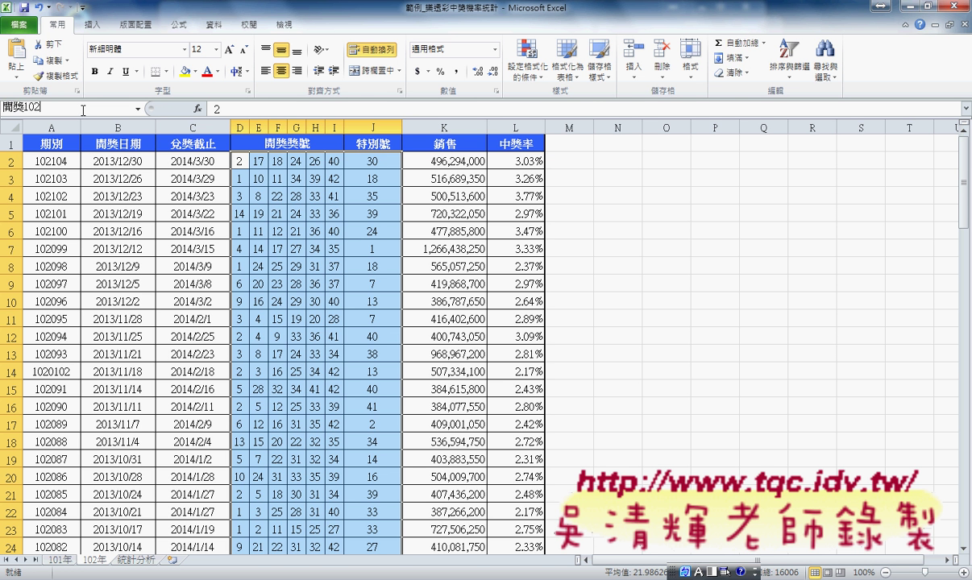
pyautogui.press('Return')
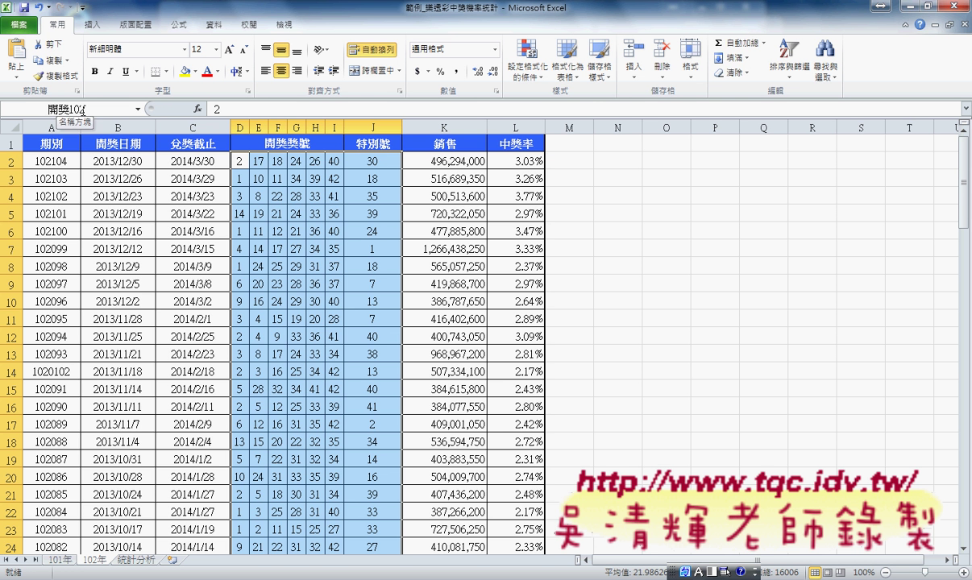
pyautogui.click(135, 562)
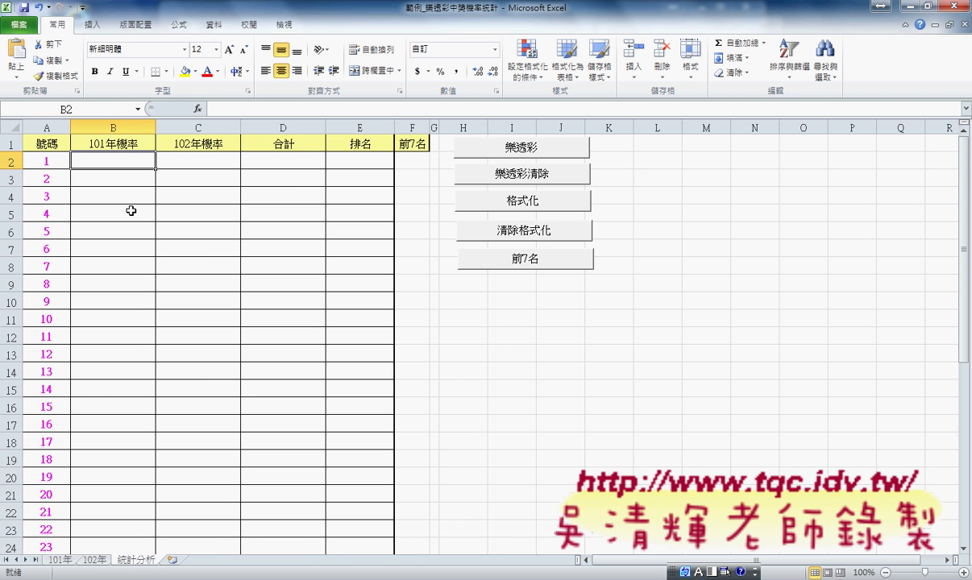
# Choose the COUNTIF function for cell B2.
pyautogui.click(198, 109)
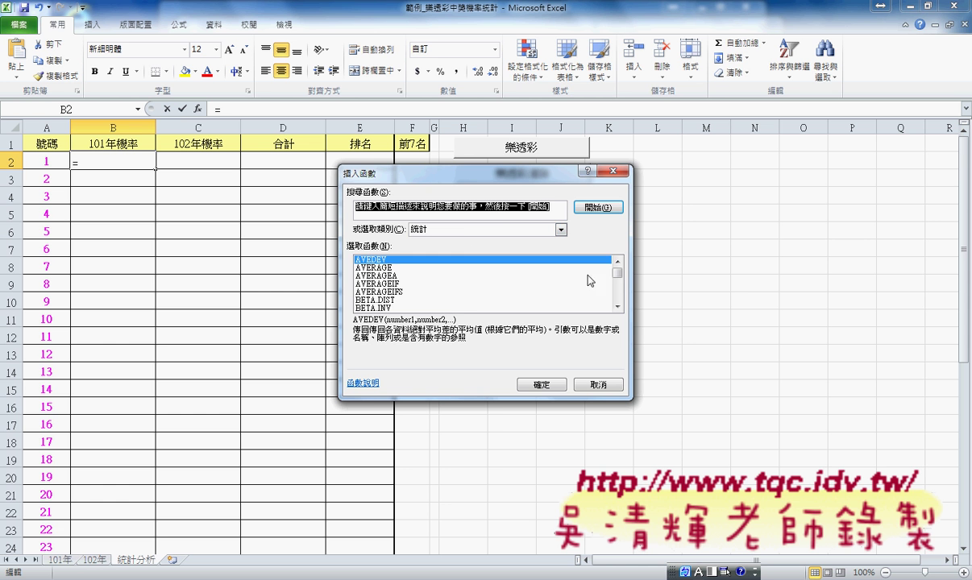
pyautogui.scroll(-6, 618, 302)
pyautogui.scroll(-2, 618, 302)
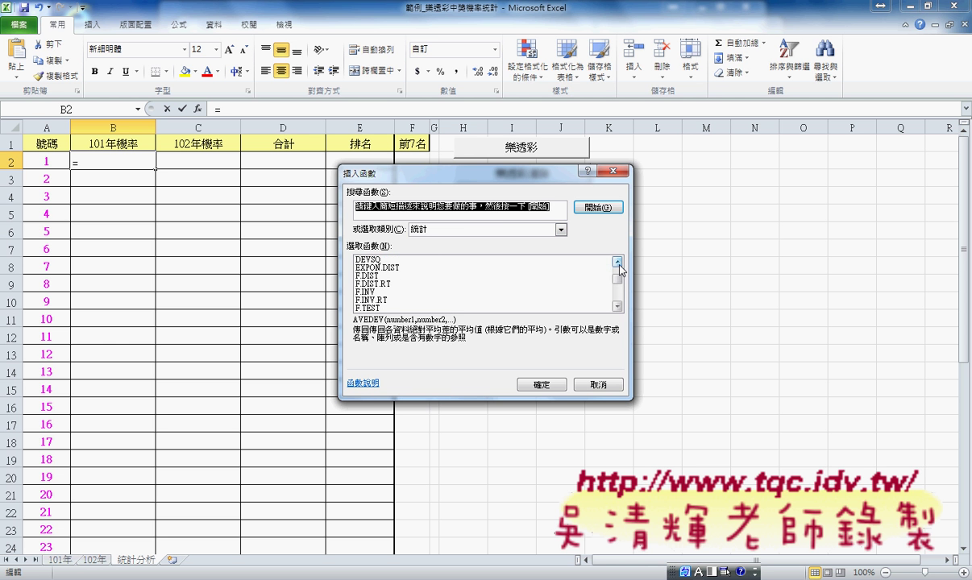
pyautogui.click(618, 263)
pyautogui.click(617, 262)
pyautogui.click(379, 267)
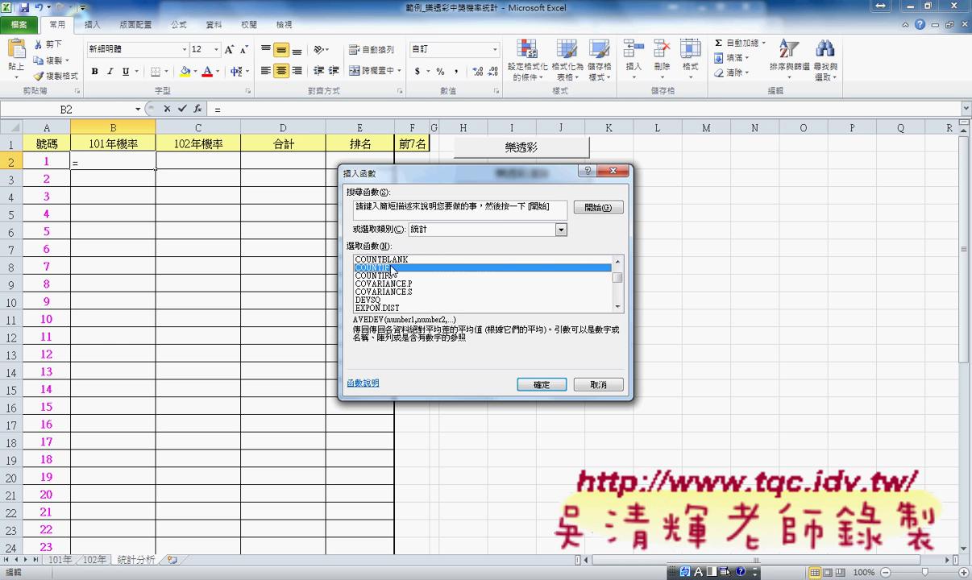
pyautogui.click(522, 386)
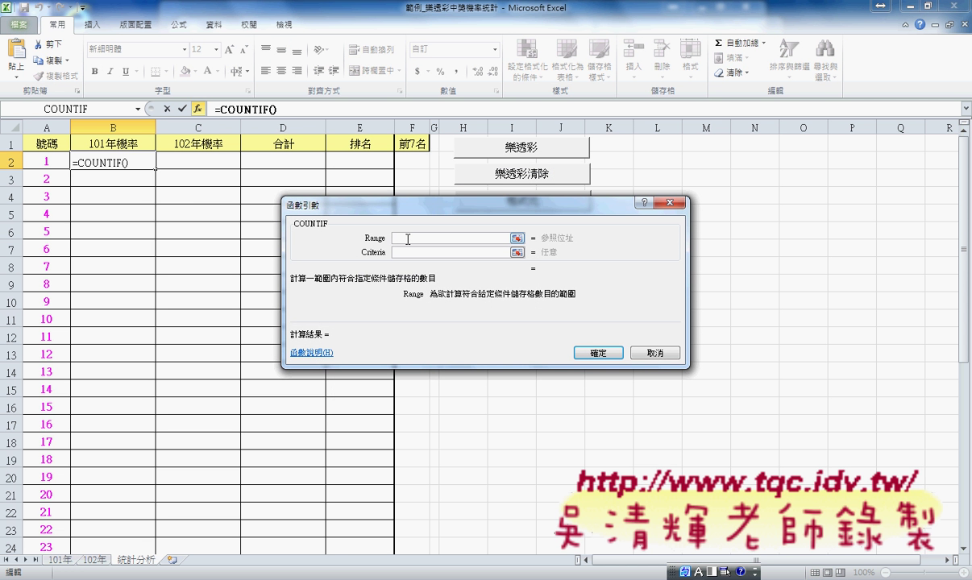
# Set COUNTIF's range to the named range 開獎101 and its criteria to A2.
pyautogui.press('F3')
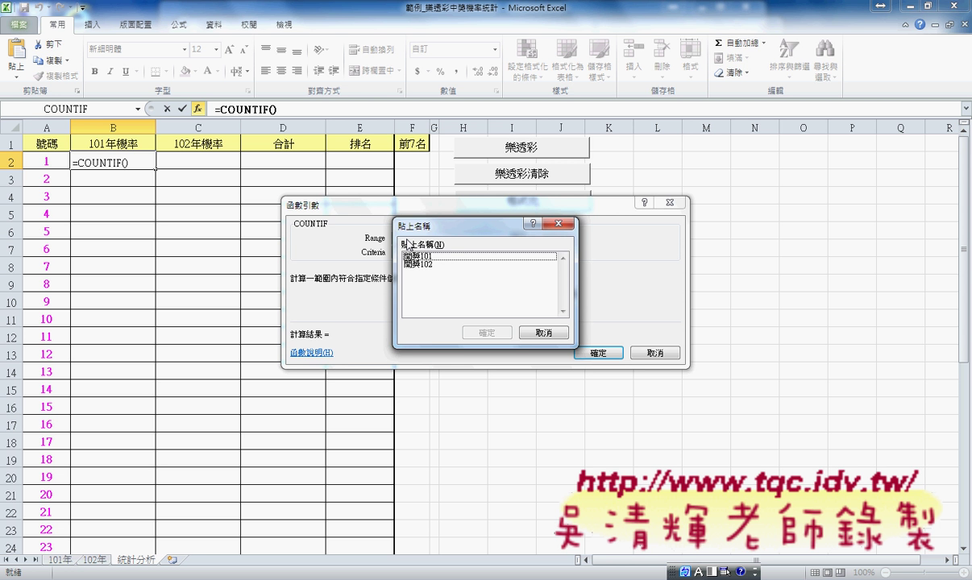
pyautogui.click(411, 256)
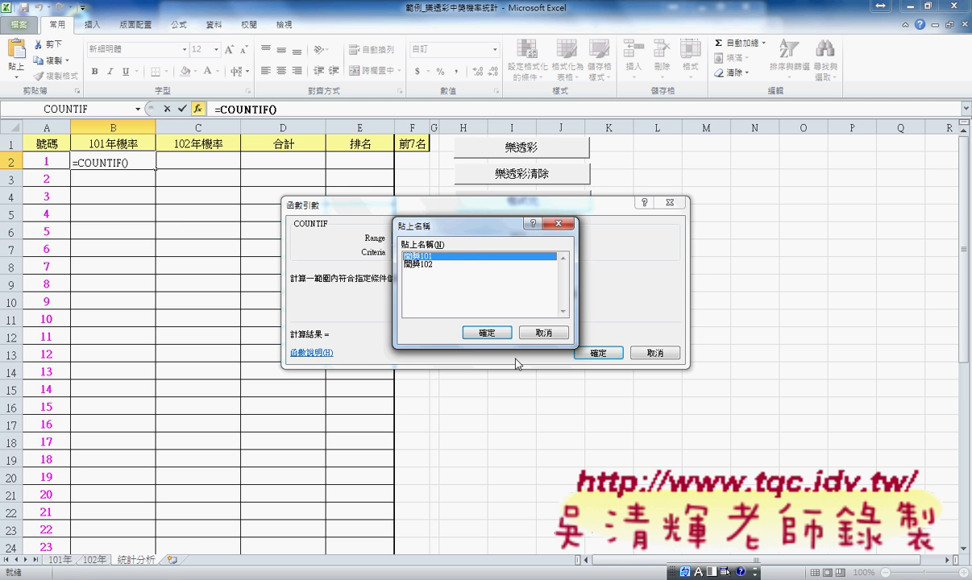
pyautogui.click(486, 332)
pyautogui.click(409, 253)
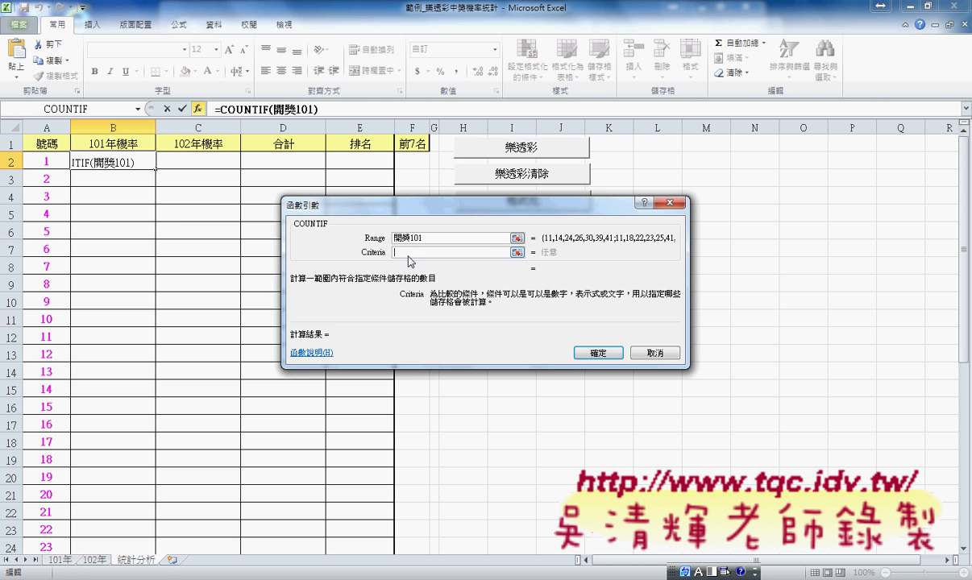
pyautogui.click(41, 158)
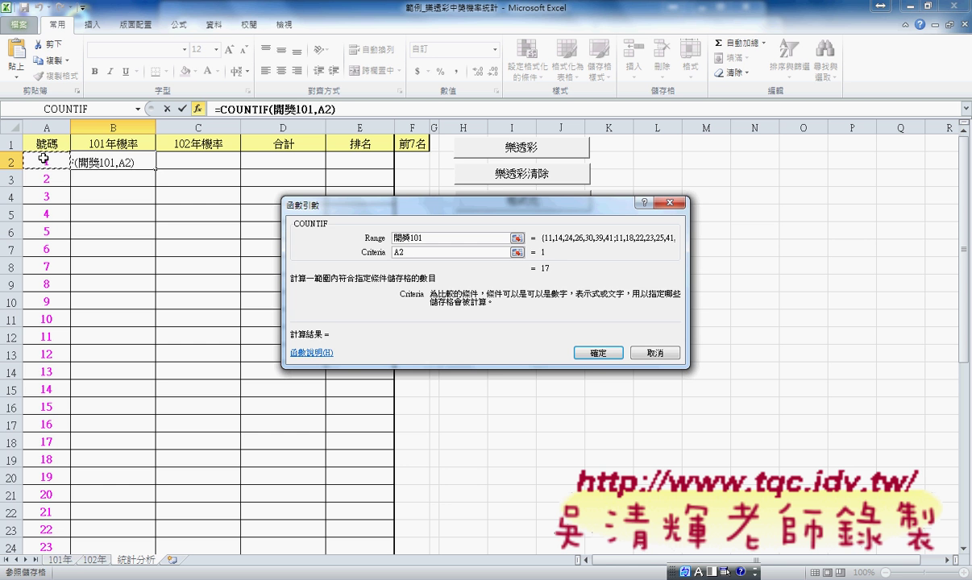
# Commit =COUNTIF(開獎101,A2), format B2 as General to show 17, and fill down to B24.
pyautogui.click(598, 353)
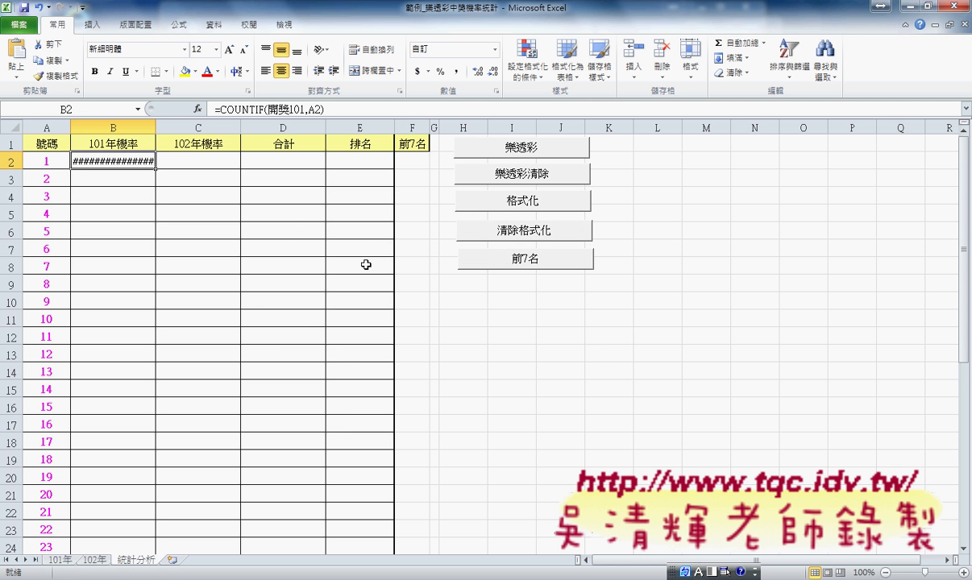
pyautogui.rightClick(119, 165)
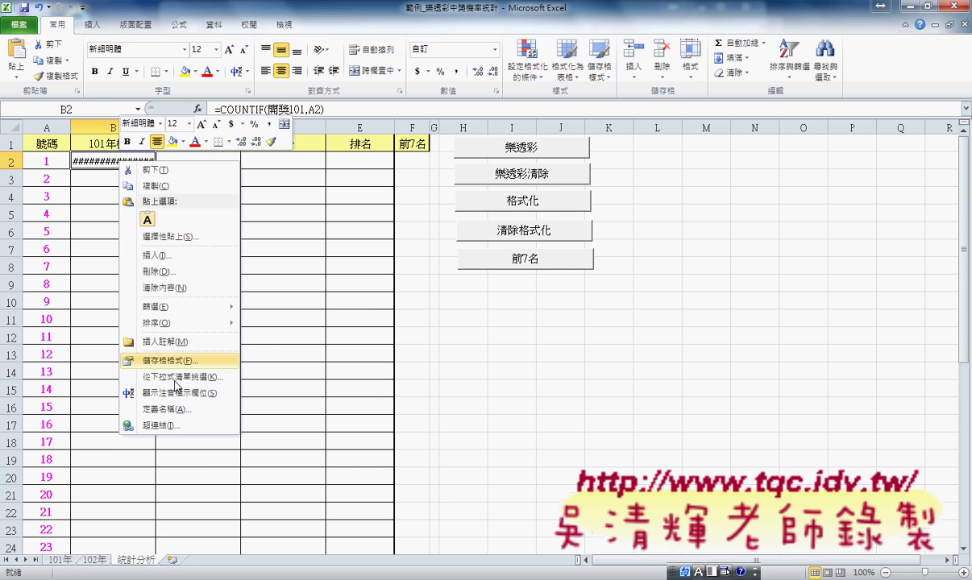
pyautogui.click(416, 360)
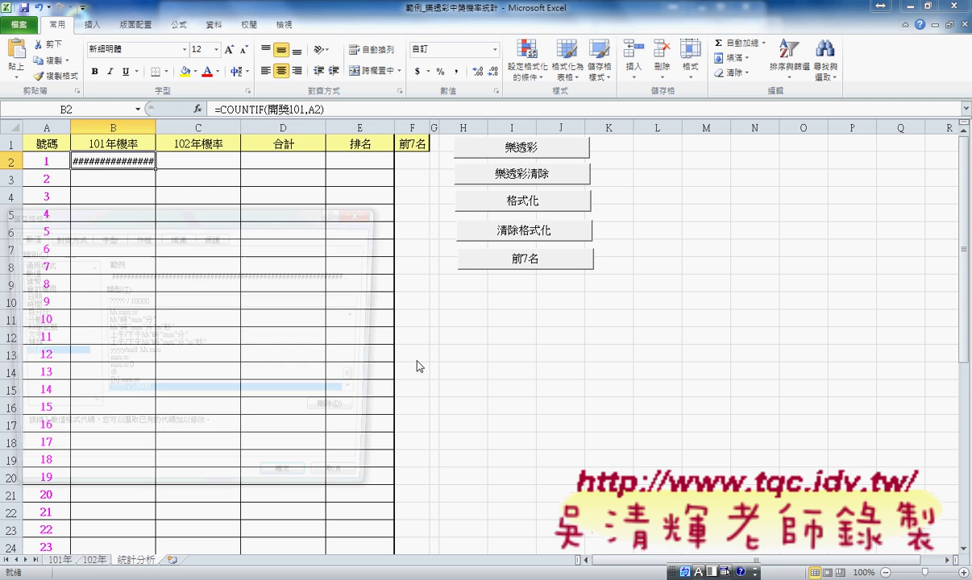
pyautogui.moveTo(242, 222); pyautogui.dragTo(577, 164)
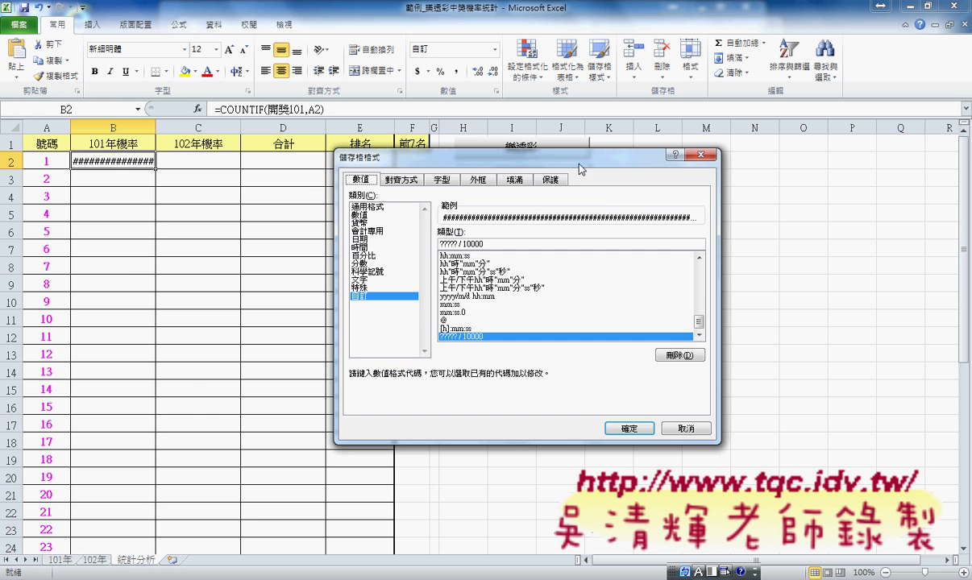
pyautogui.click(366, 208)
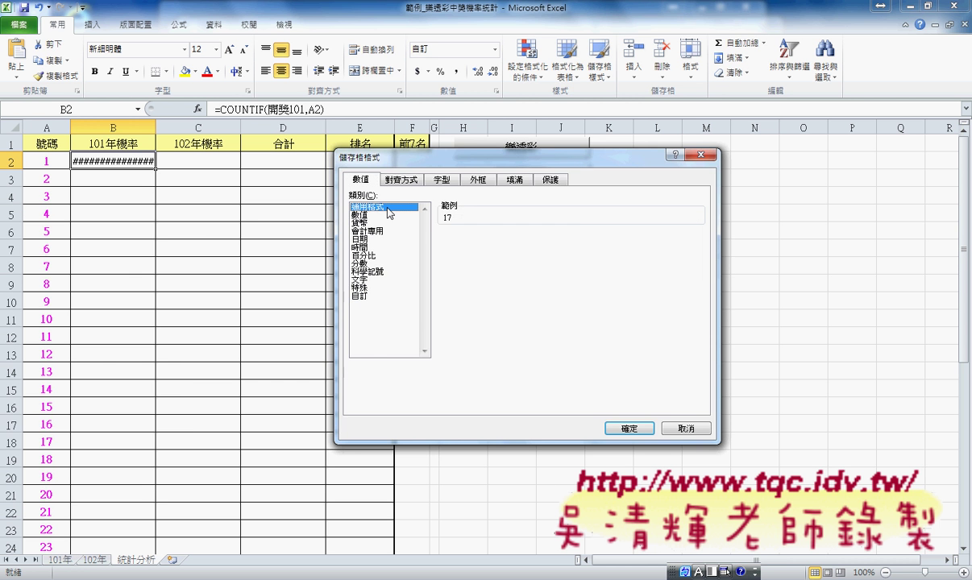
pyautogui.click(629, 429)
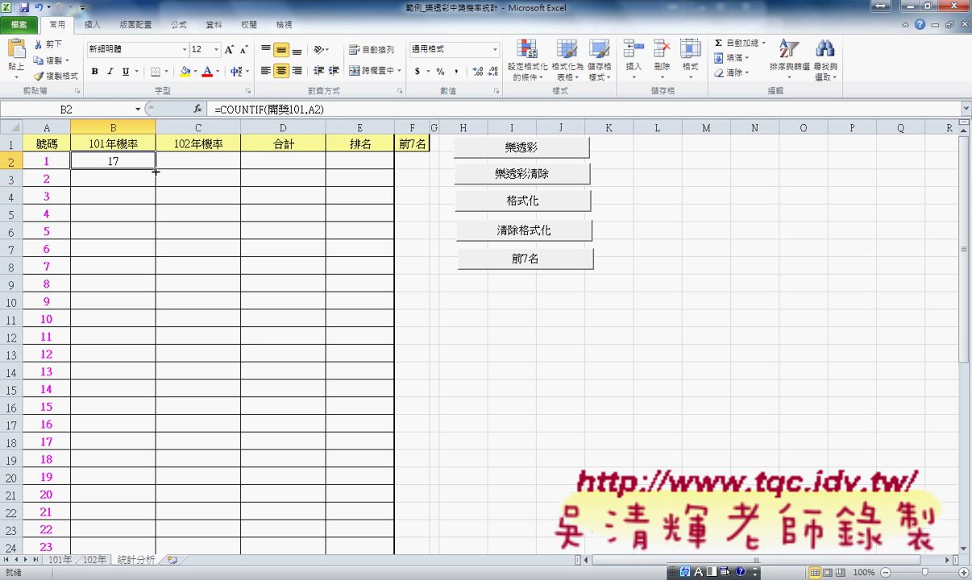
pyautogui.doubleClick(155, 170)
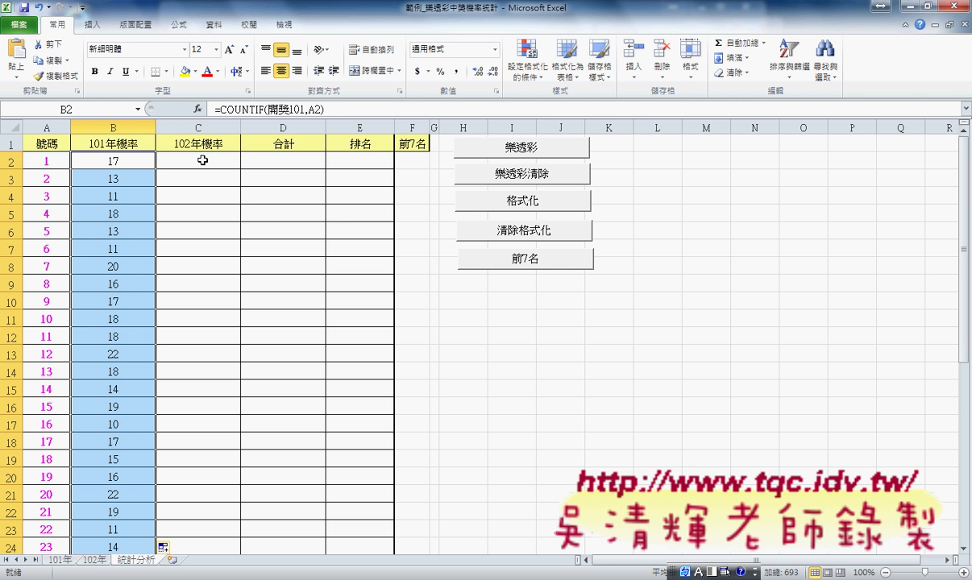
pyautogui.click(203, 160)
# Reuse B2's COUNTIF formula in C2, changing the range name to 開獎102.
pyautogui.click(137, 162)
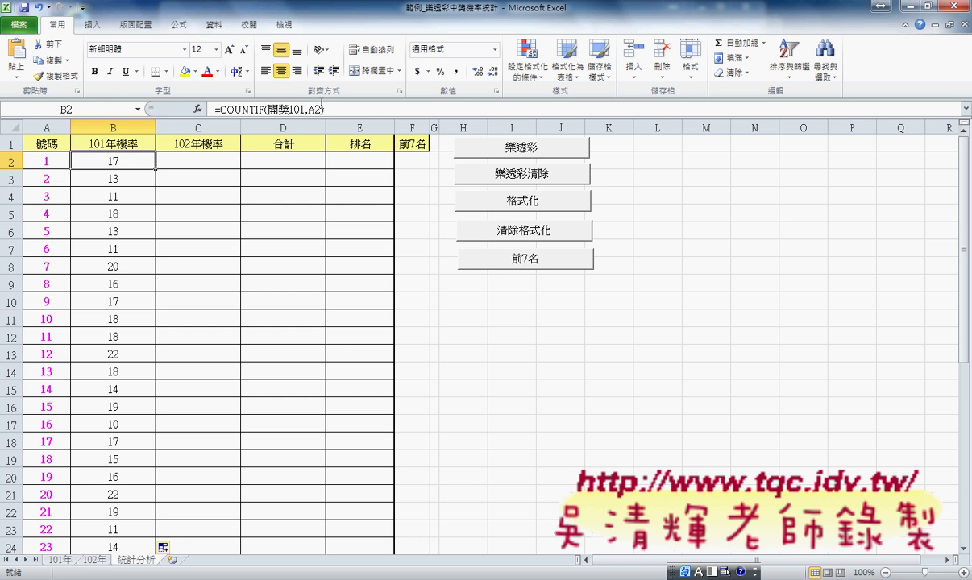
pyautogui.moveTo(320, 108); pyautogui.dragTo(212, 109)
pyautogui.hotkey('ctrl', 'c')
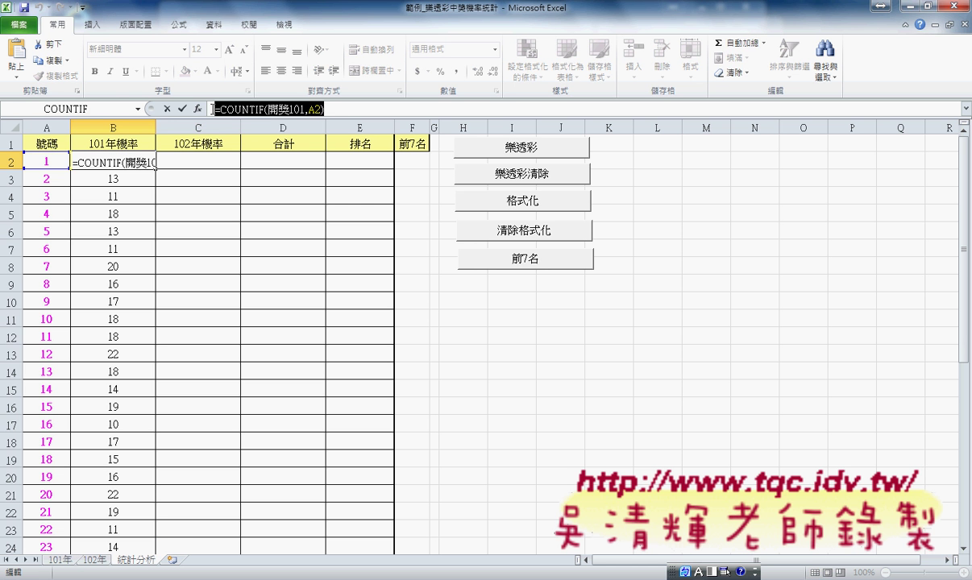
pyautogui.click(167, 109)
pyautogui.click(204, 163)
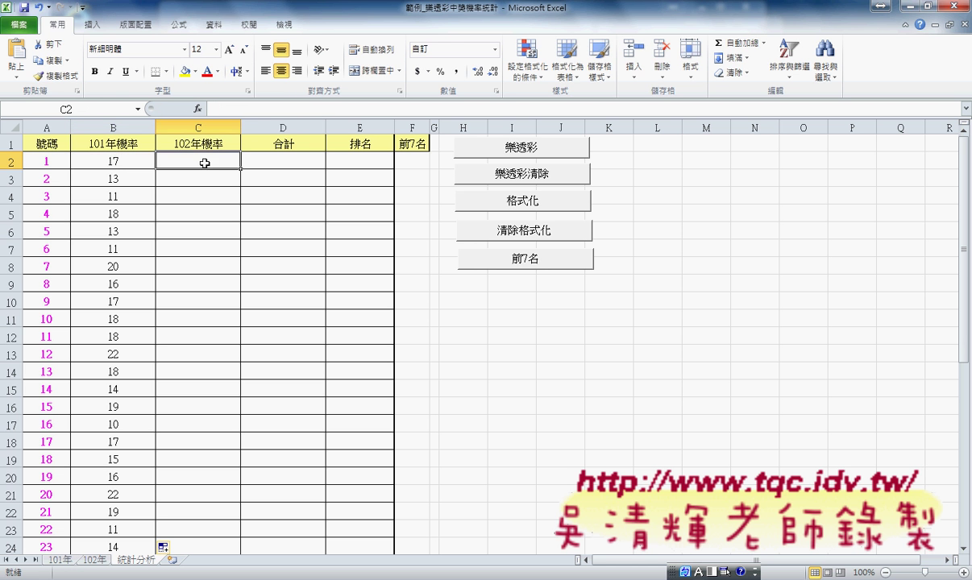
pyautogui.click(262, 107)
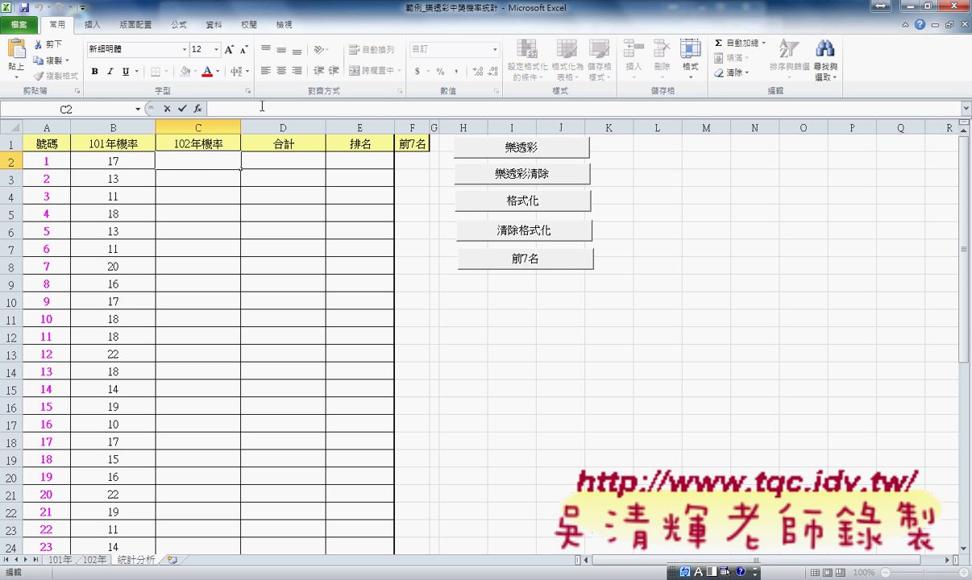
pyautogui.hotkey('ctrl', 'v')
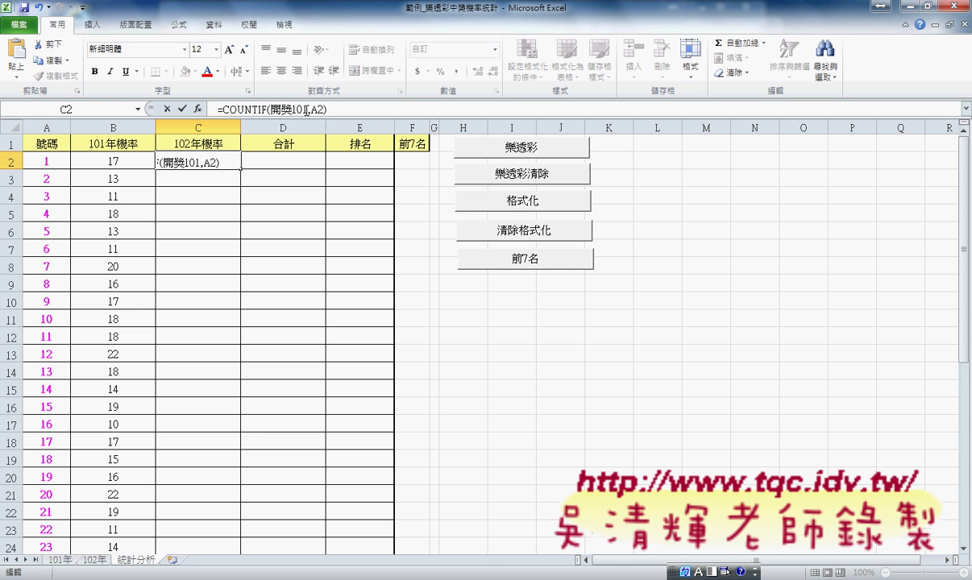
pyautogui.moveTo(303, 108); pyautogui.dragTo(309, 109)
pyautogui.write('2')
pyautogui.click(181, 108)
# Set C2's number format to General.
pyautogui.rightClick(224, 163)
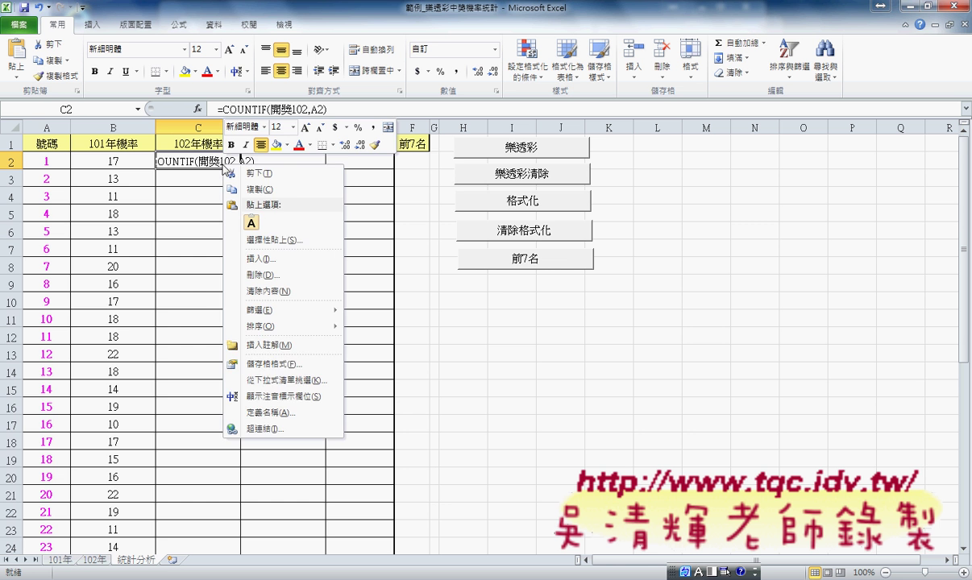
pyautogui.click(268, 364)
pyautogui.moveTo(278, 214); pyautogui.dragTo(538, 165)
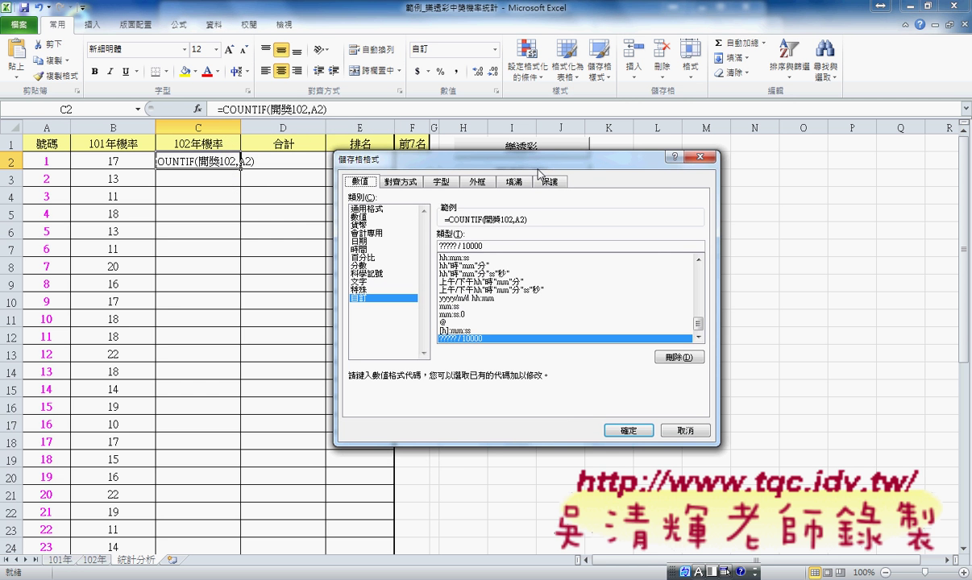
pyautogui.click(365, 209)
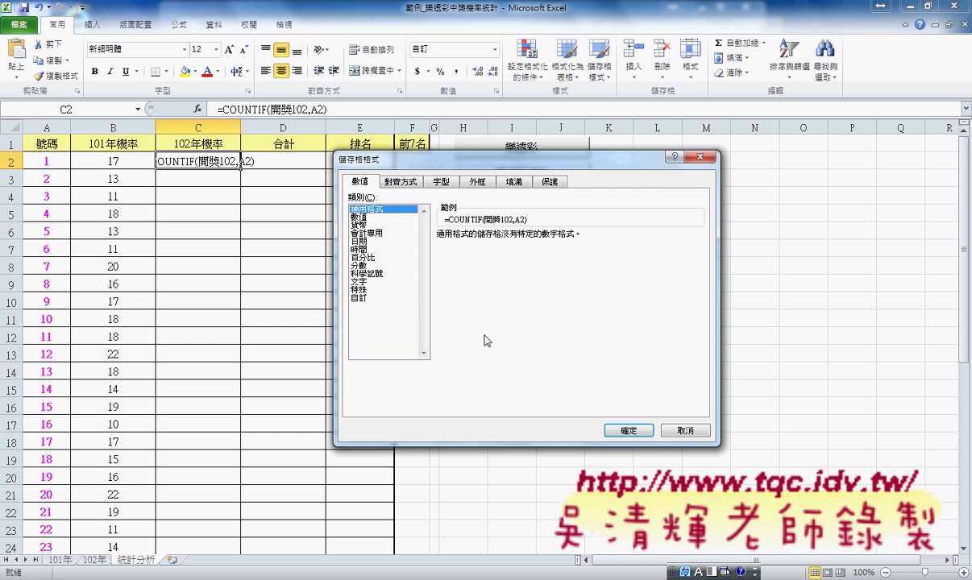
pyautogui.click(637, 431)
pyautogui.click(244, 109)
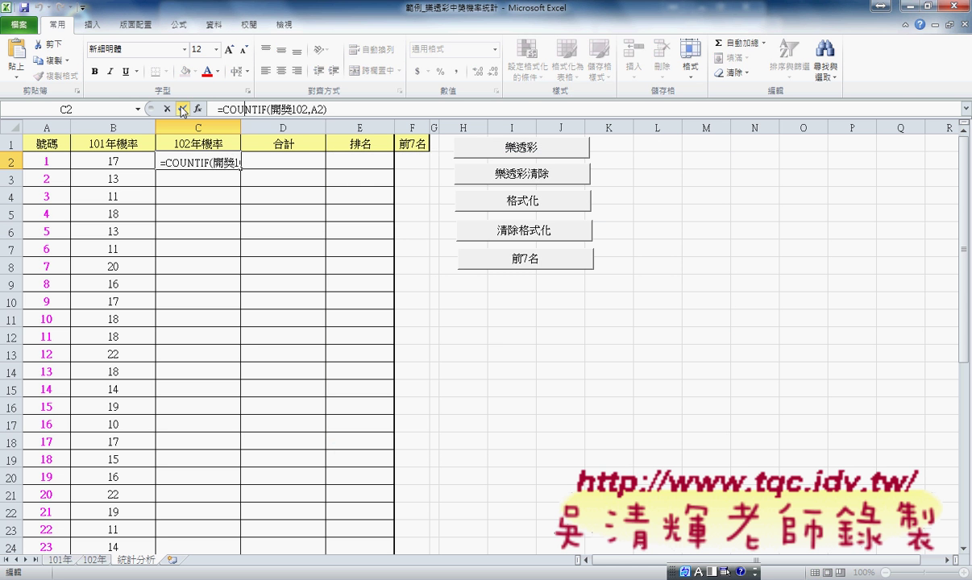
pyautogui.click(183, 108)
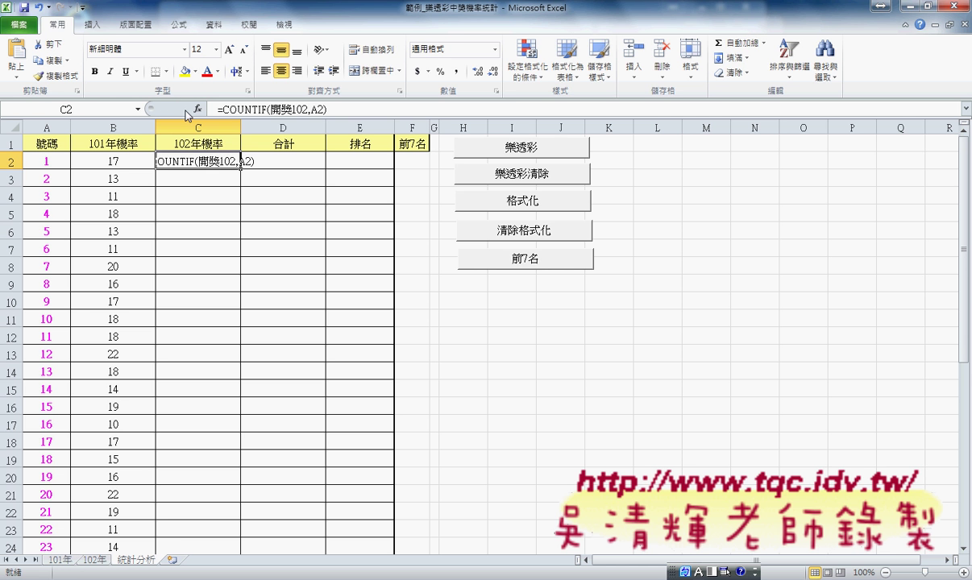
# Confirm C2 shows 15 and fill =COUNTIF(開獎102,A2) down to C24.
pyautogui.click(217, 109)
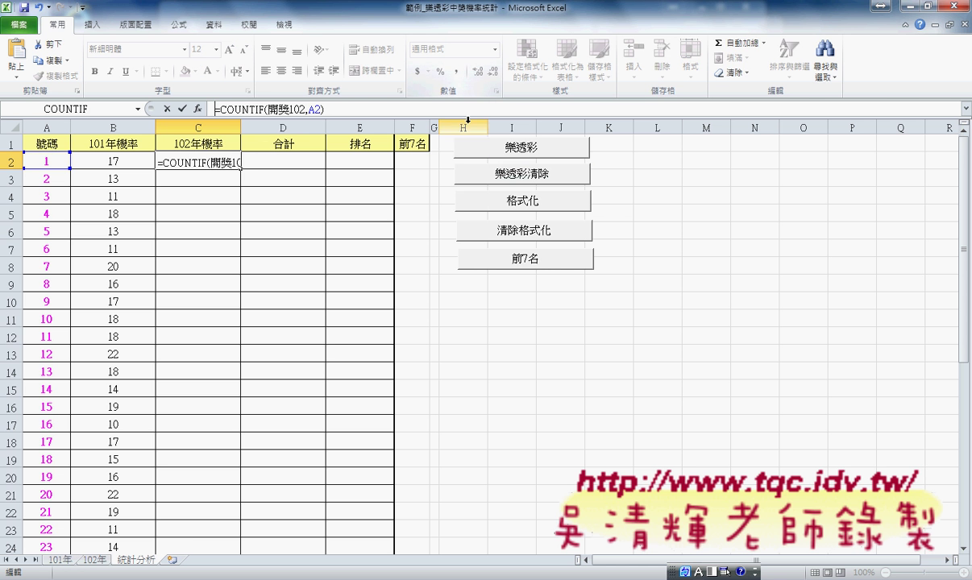
pyautogui.click(226, 113)
pyautogui.click(182, 109)
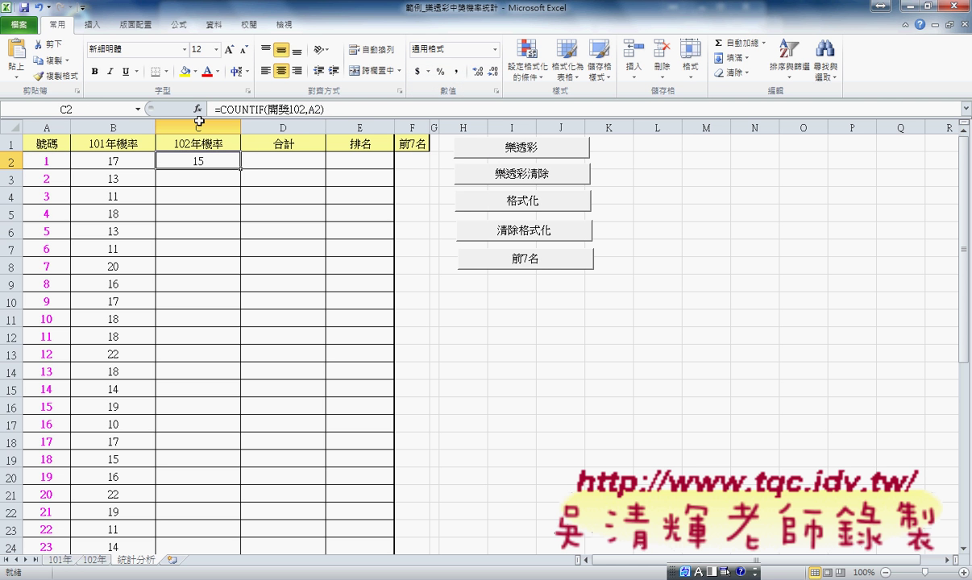
pyautogui.doubleClick(240, 166)
pyautogui.click(129, 164)
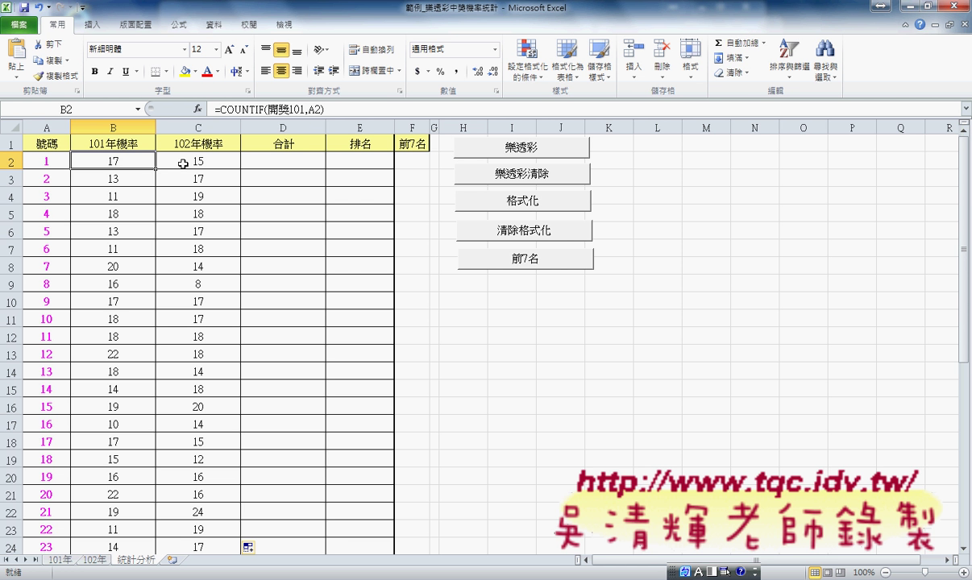
# Append /COUNT(開獎101) to B2's COUNTIF formula so it shows 0.024531025.
pyautogui.click(338, 109)
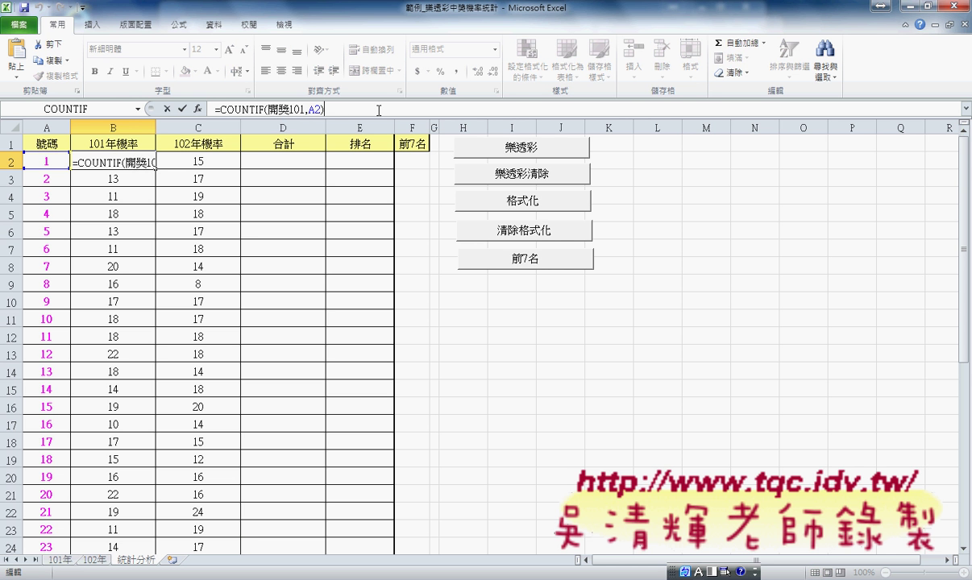
pyautogui.write('/')
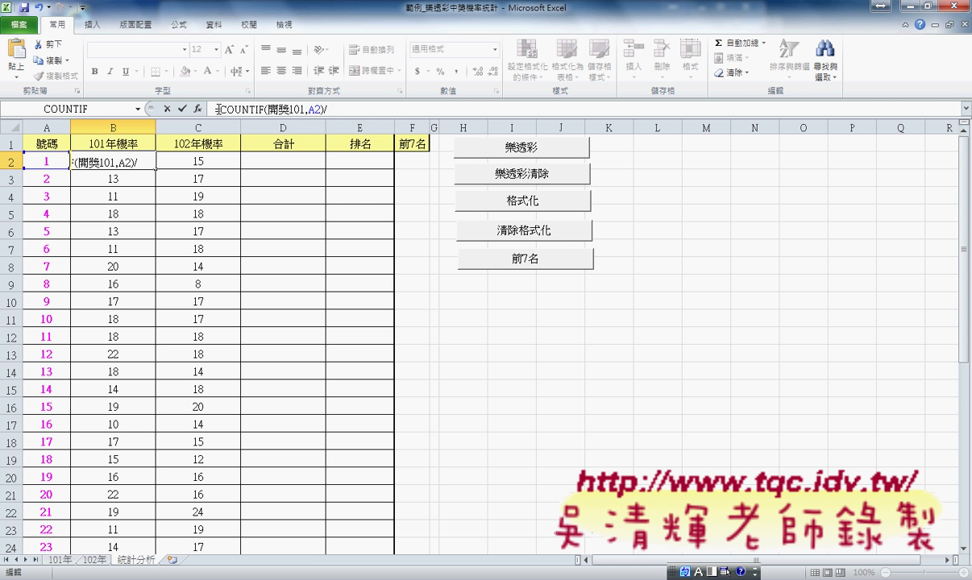
pyautogui.moveTo(219, 109); pyautogui.dragTo(325, 107)
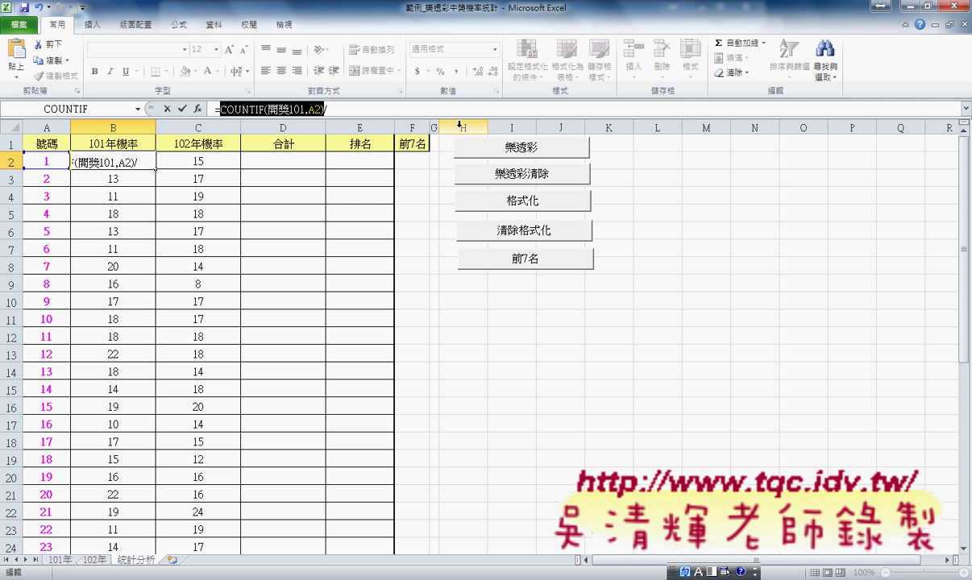
pyautogui.hotkey('ctrl', 'c')
pyautogui.click(382, 109)
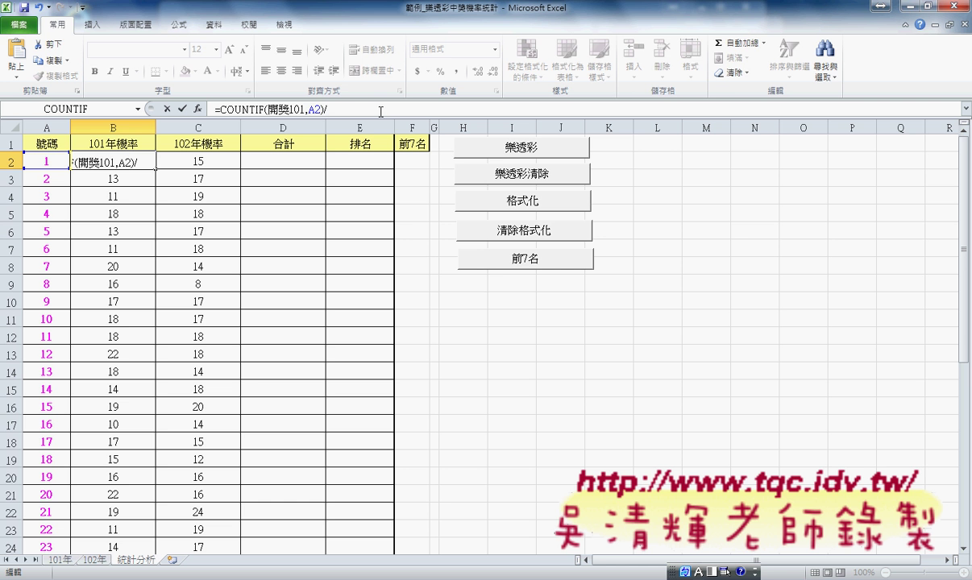
pyautogui.hotkey('ctrl', 'v')
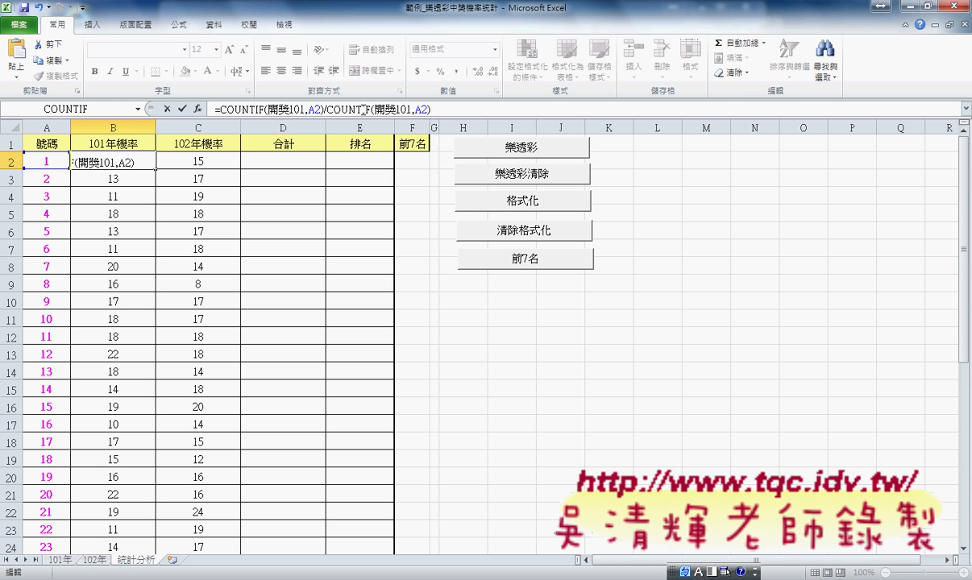
pyautogui.moveTo(371, 109); pyautogui.dragTo(363, 109)
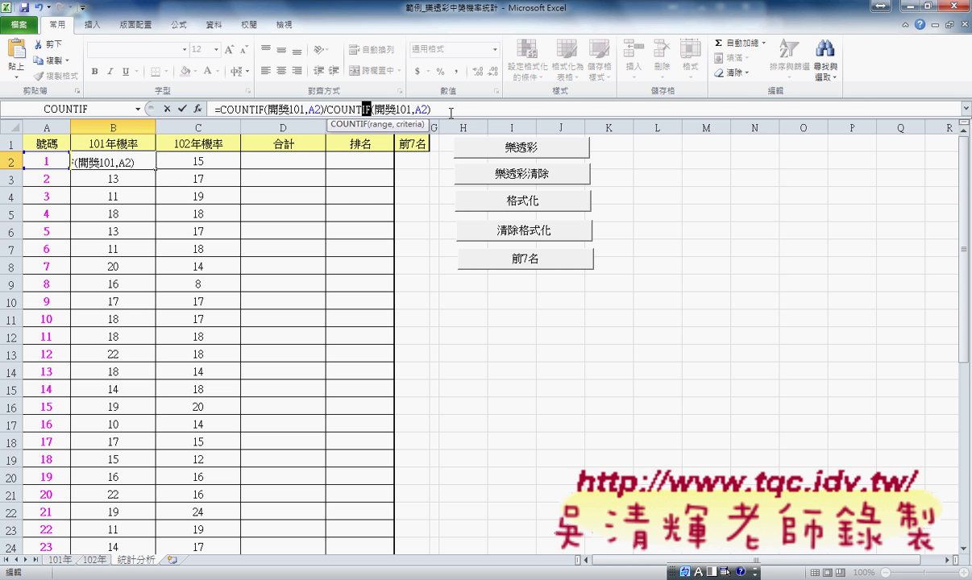
pyautogui.press('BackSpace')
pyautogui.press('Right')
pyautogui.press('Right')
pyautogui.press('Right')
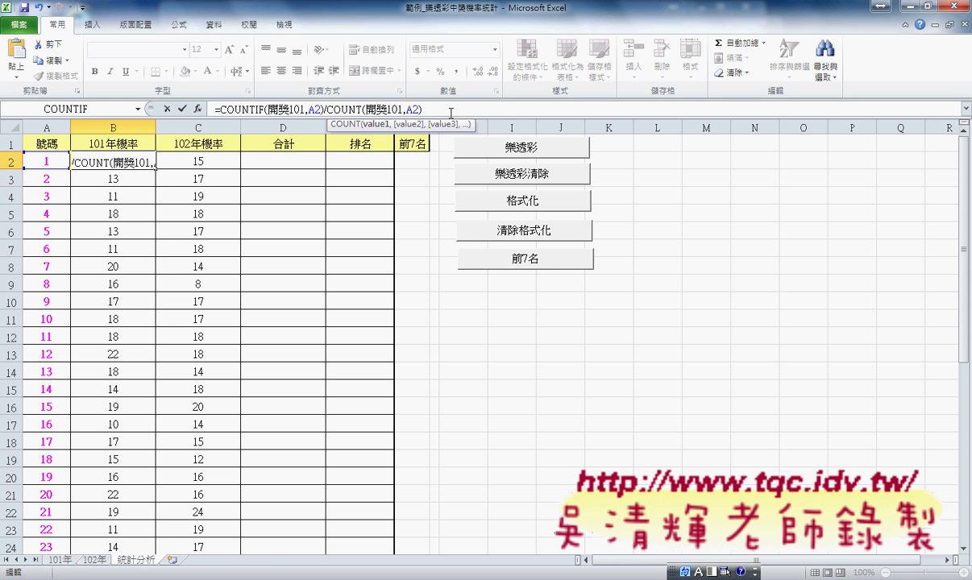
pyautogui.press('BackSpace')
pyautogui.press('BackSpace')
pyautogui.press('BackSpace')
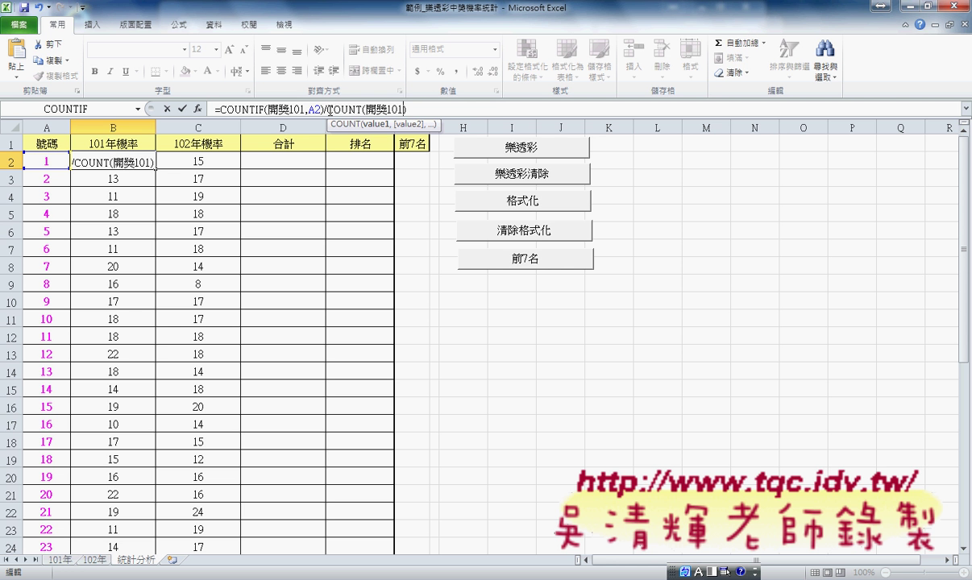
pyautogui.moveTo(329, 108); pyautogui.dragTo(425, 105)
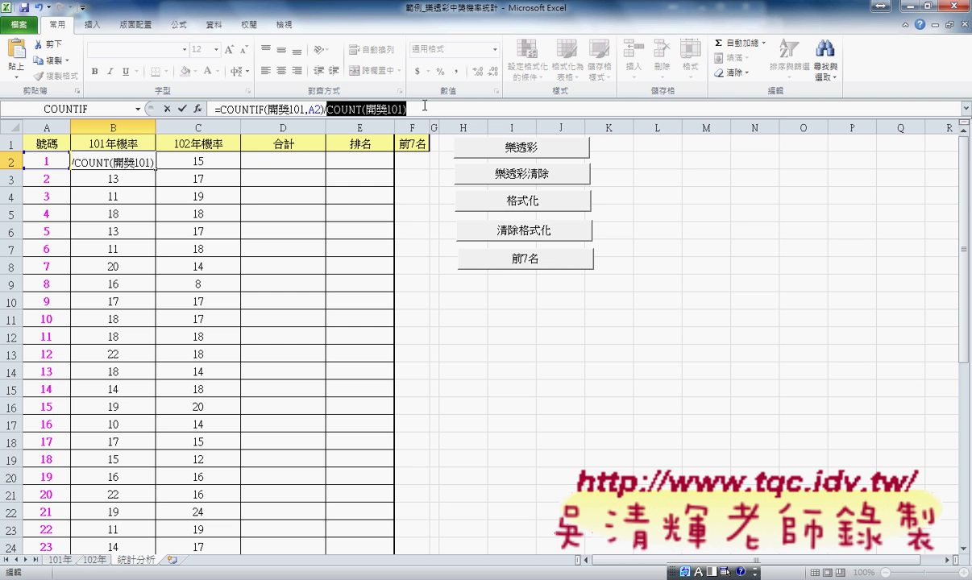
pyautogui.click(183, 110)
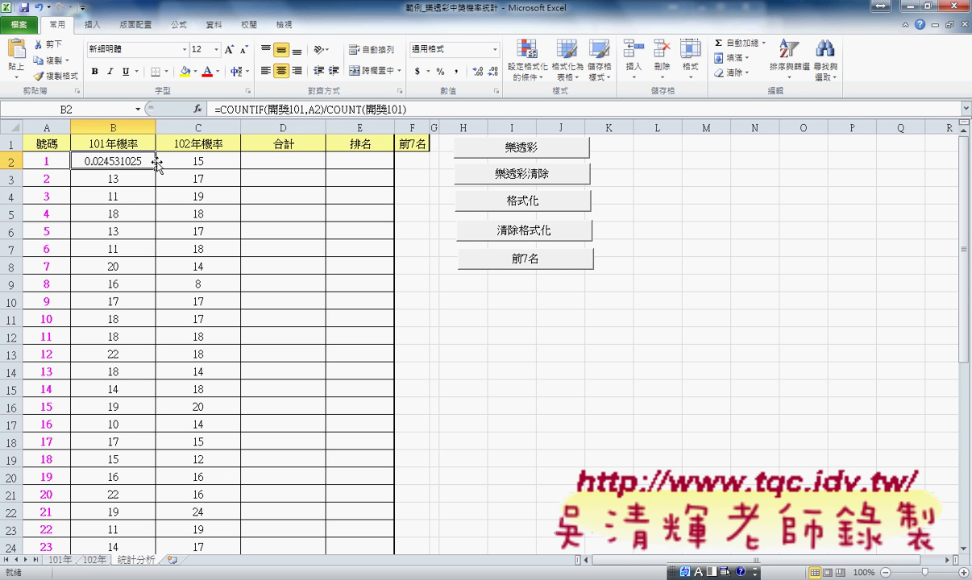
# Give B2 the custom number format ?????/10000 so it displays 245 / 10000.
pyautogui.rightClick(116, 159)
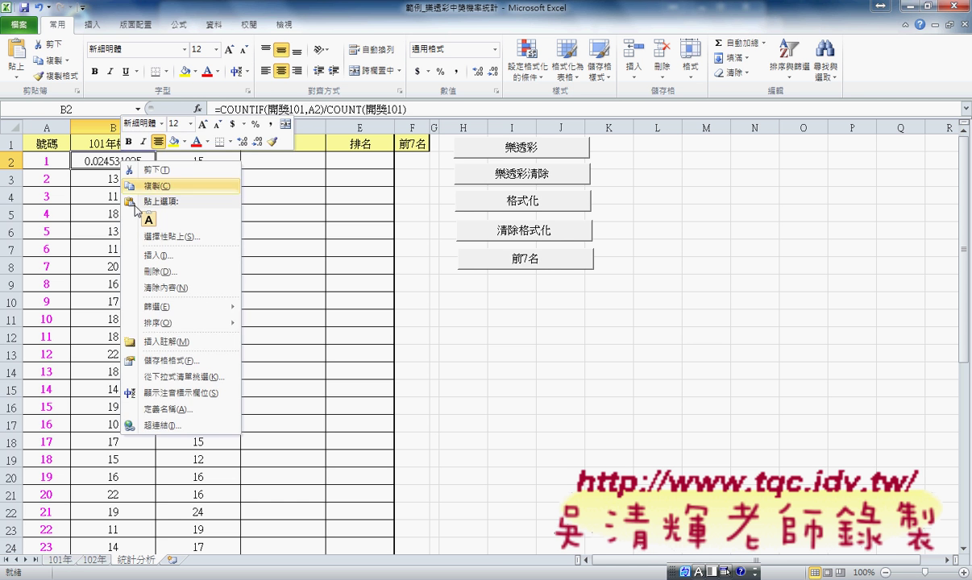
pyautogui.click(173, 362)
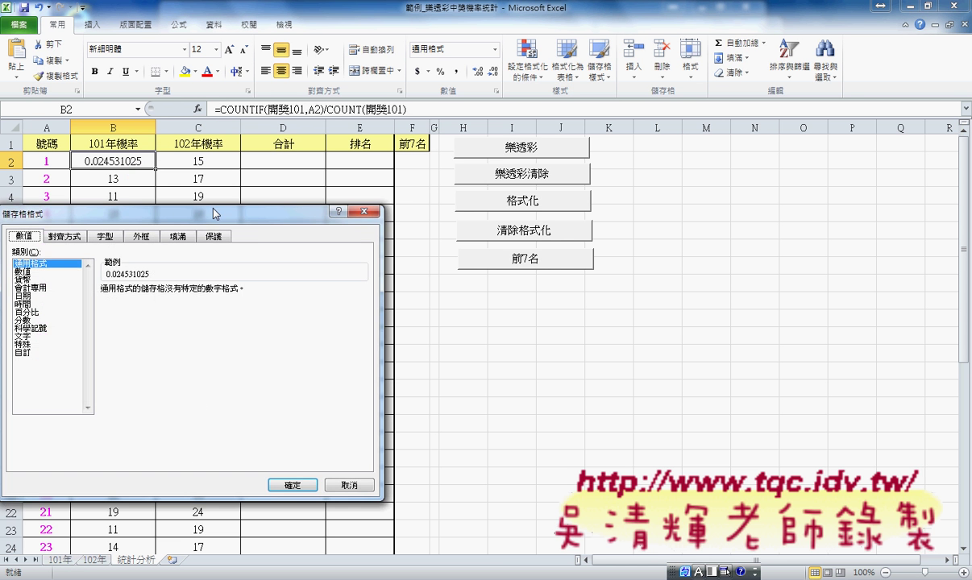
pyautogui.moveTo(245, 208); pyautogui.dragTo(562, 133)
pyautogui.click(347, 277)
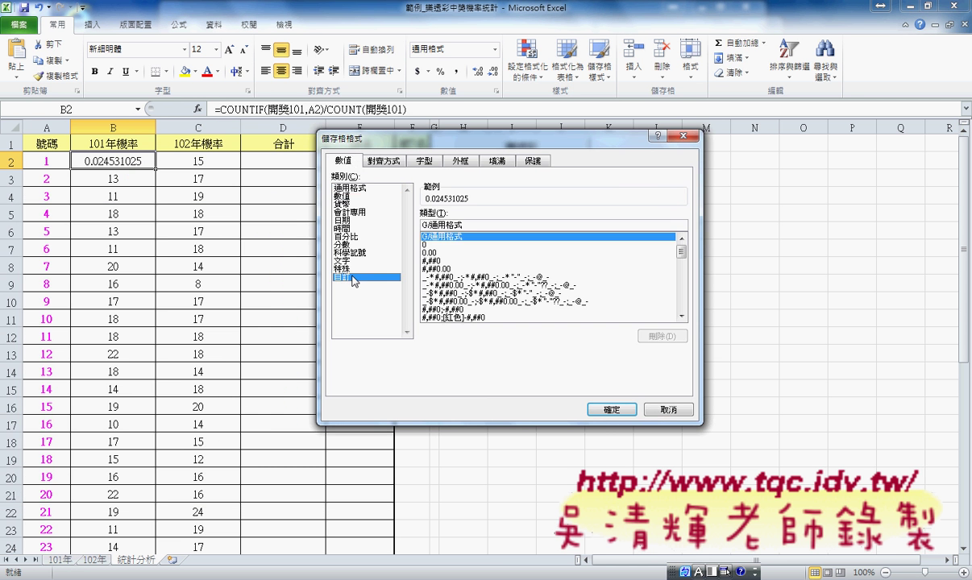
pyautogui.doubleClick(488, 226)
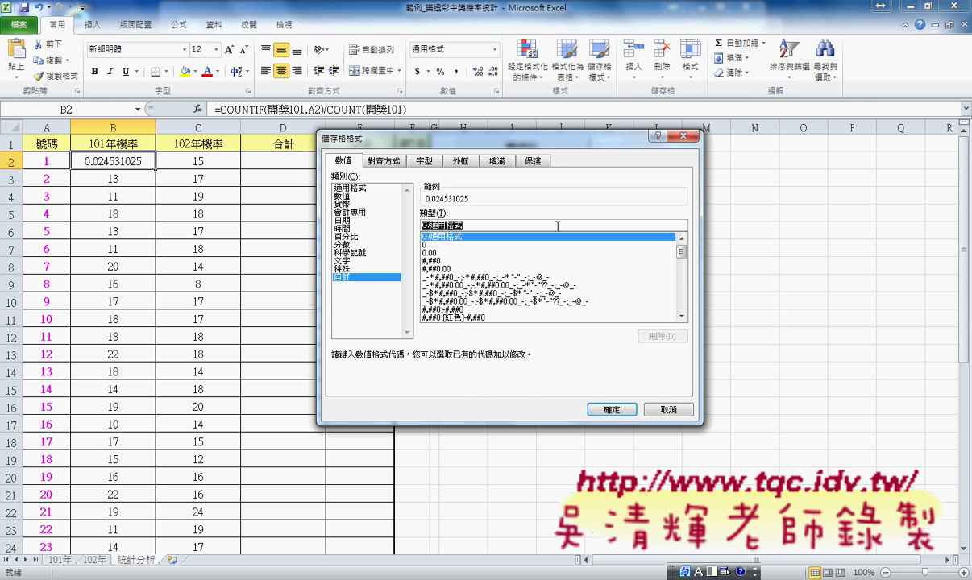
pyautogui.write('??')
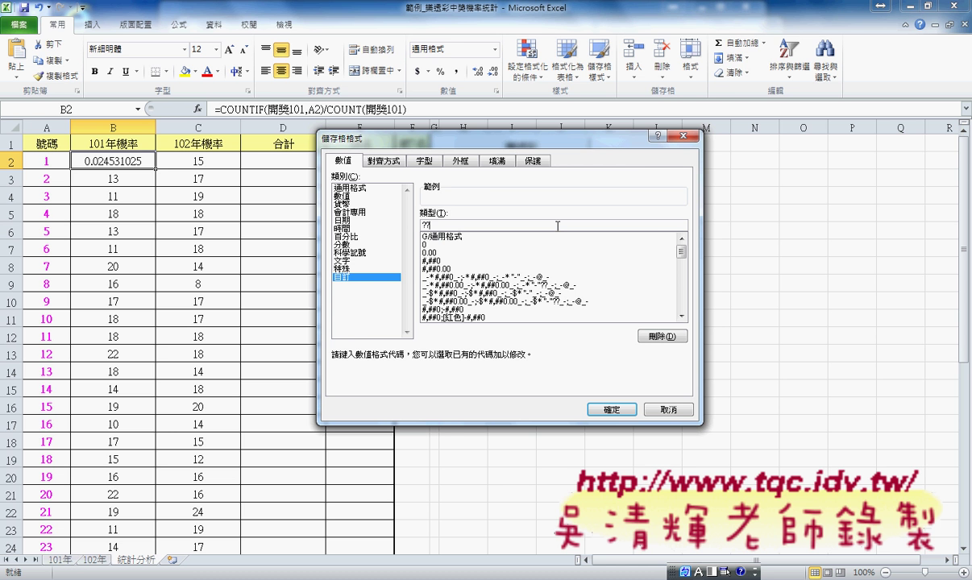
pyautogui.write('?')
pyautogui.write('1000')
pyautogui.write('0')
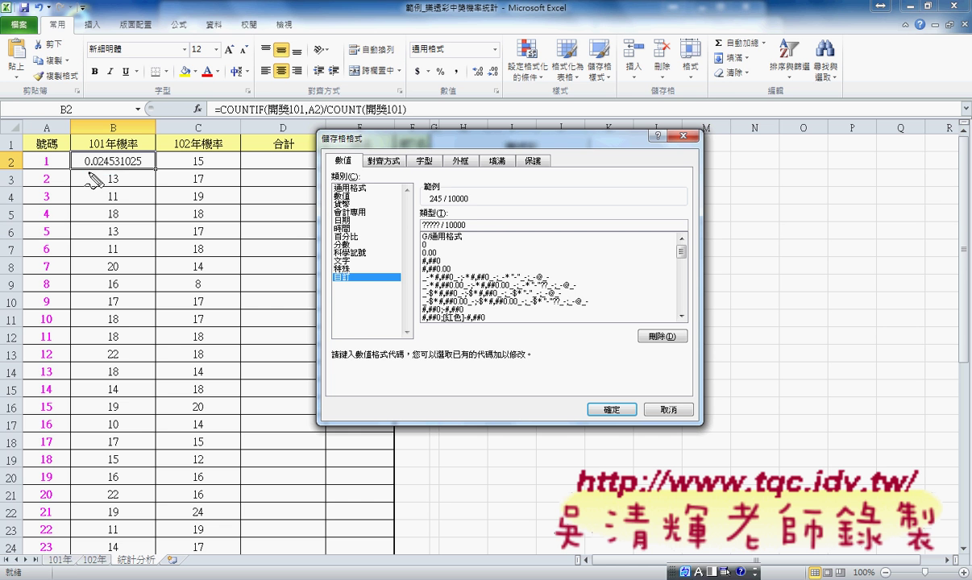
pyautogui.moveTo(84, 171); pyautogui.dragTo(142, 168)
pyautogui.moveTo(475, 204)
pyautogui.mouseDown()
pyautogui.moveTo(430, 206)
pyautogui.moveTo(159, 160)
pyautogui.mouseUp()
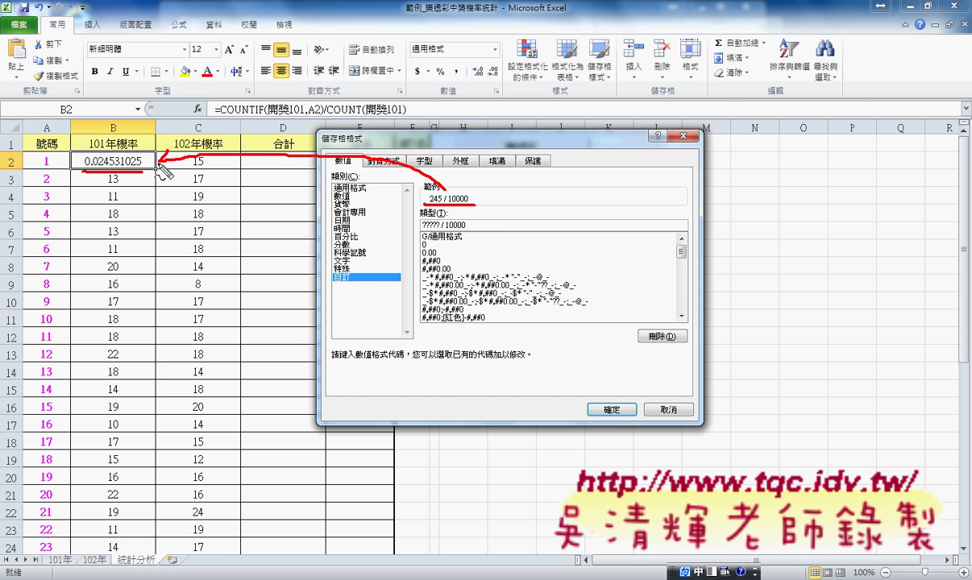
pyautogui.moveTo(422, 231); pyautogui.dragTo(465, 230)
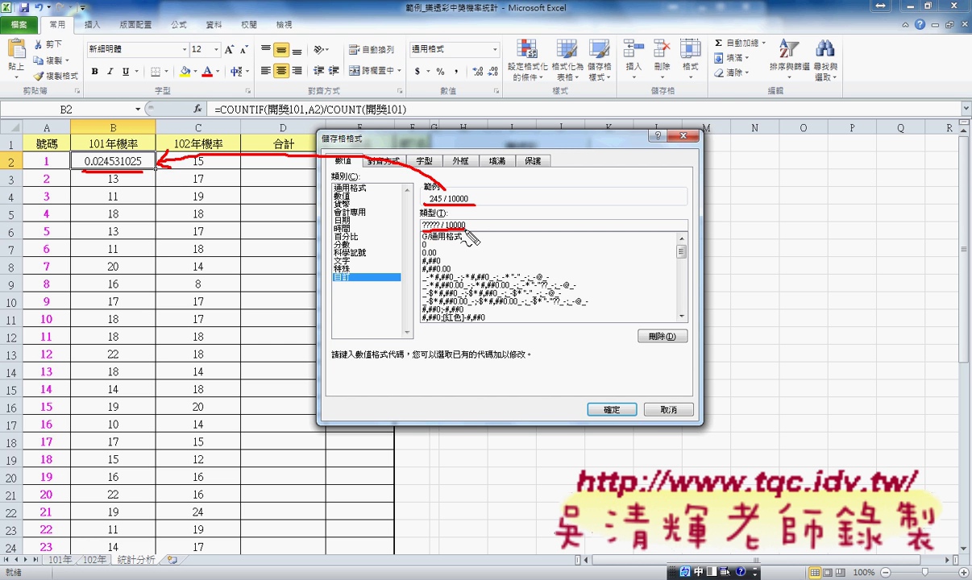
pyautogui.moveTo(333, 263); pyautogui.dragTo(363, 279)
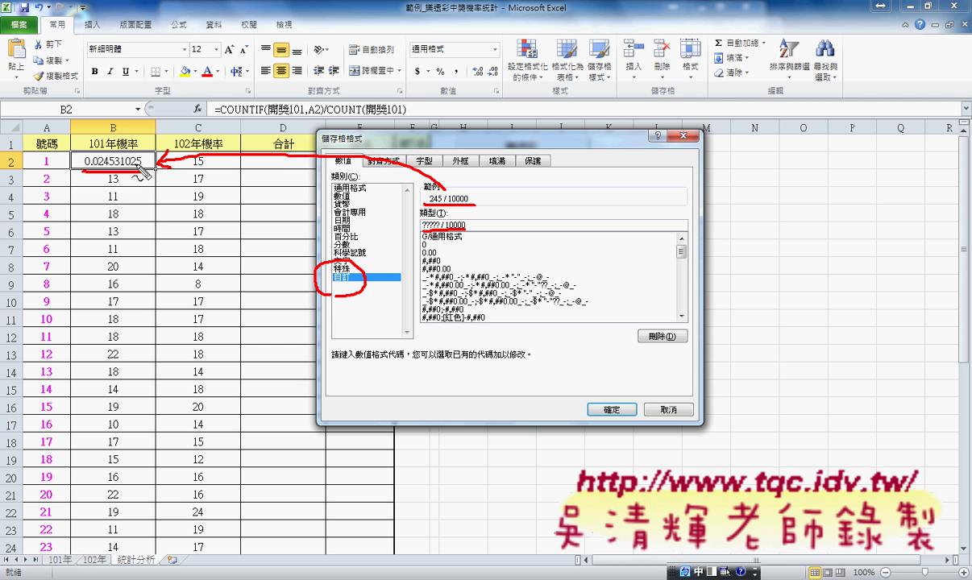
pyautogui.press('Escape')
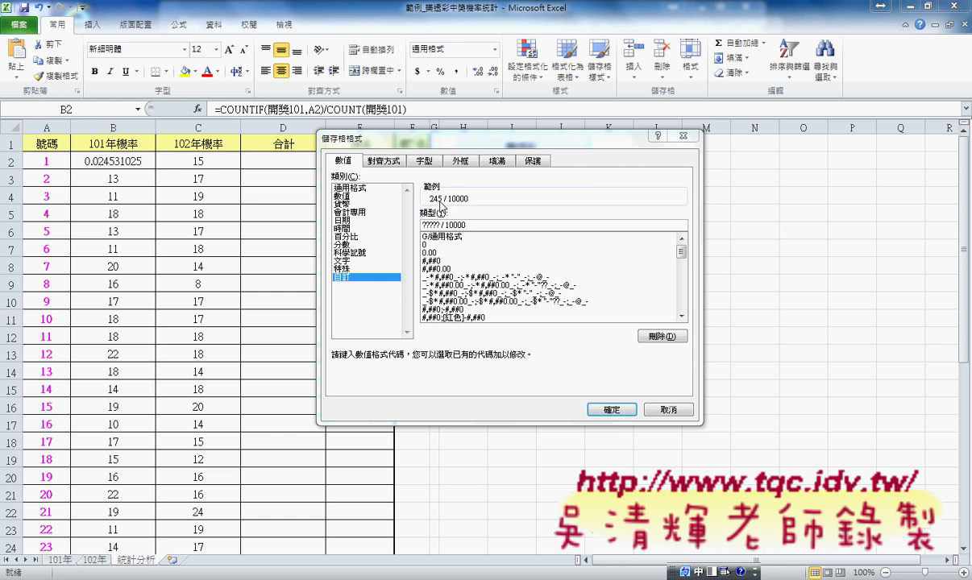
pyautogui.click(611, 410)
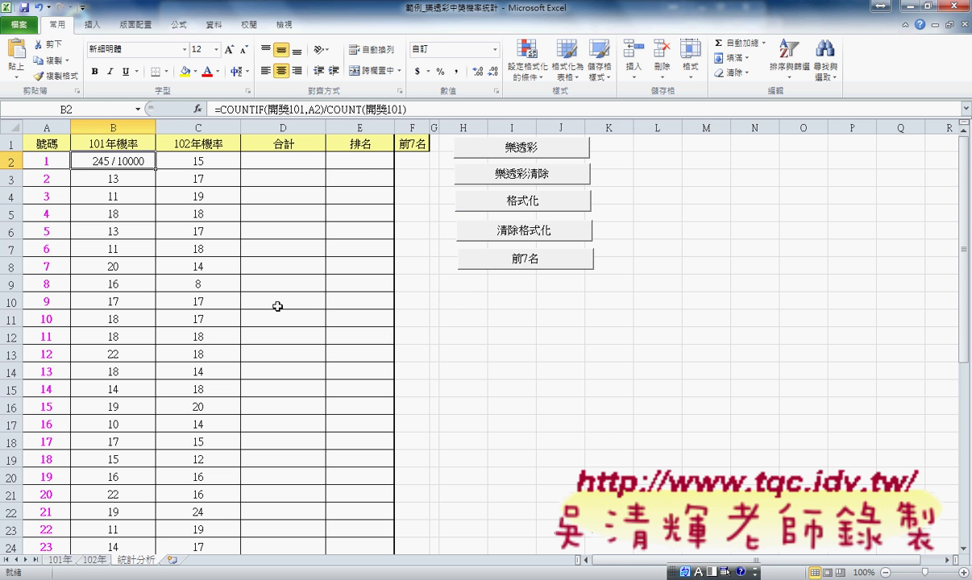
# Fill B2's ratio down column B and set C2 to =COUNTIF(開獎102,A2)/COUNT(開獎102).
pyautogui.doubleClick(156, 171)
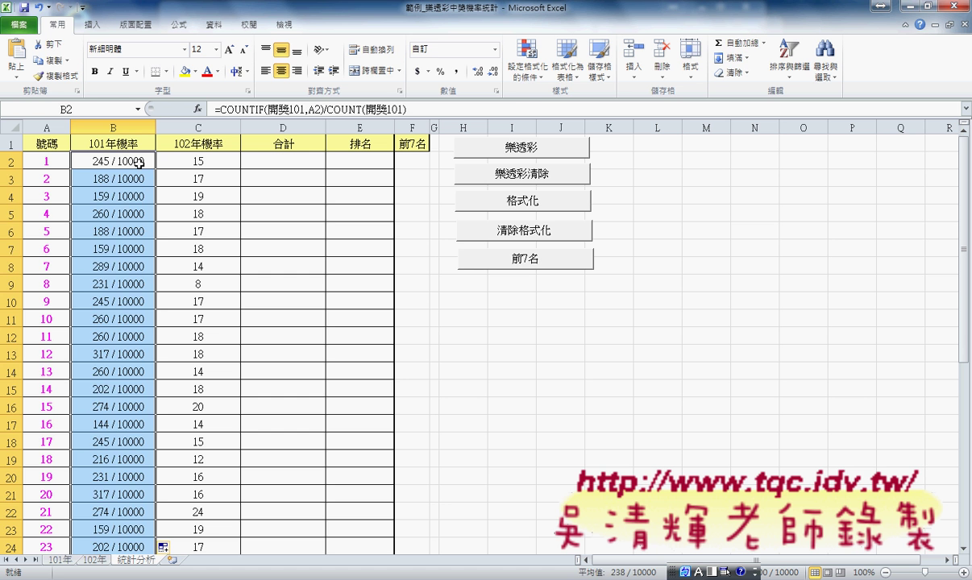
pyautogui.click(138, 164)
pyautogui.moveTo(395, 108); pyautogui.dragTo(196, 109)
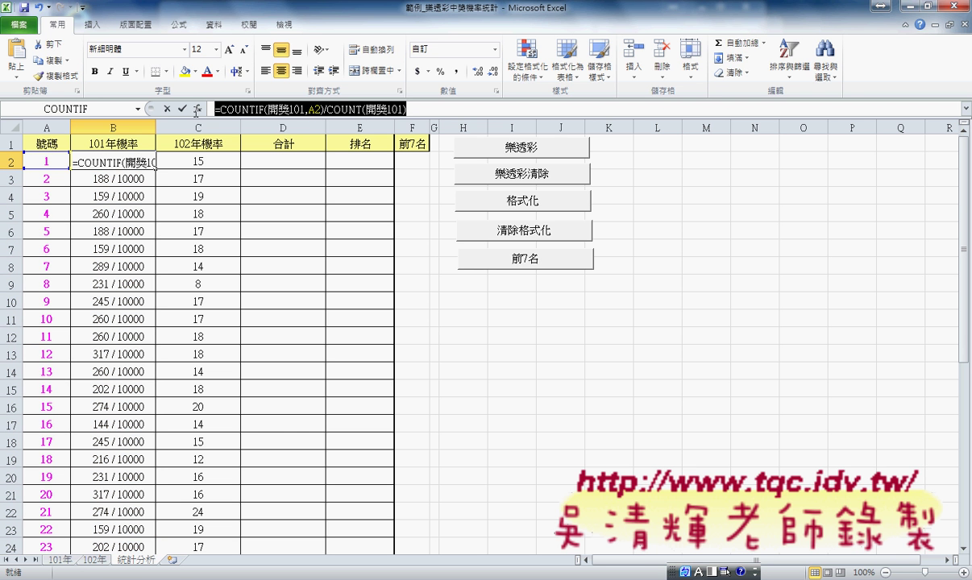
pyautogui.click(167, 109)
pyautogui.click(195, 161)
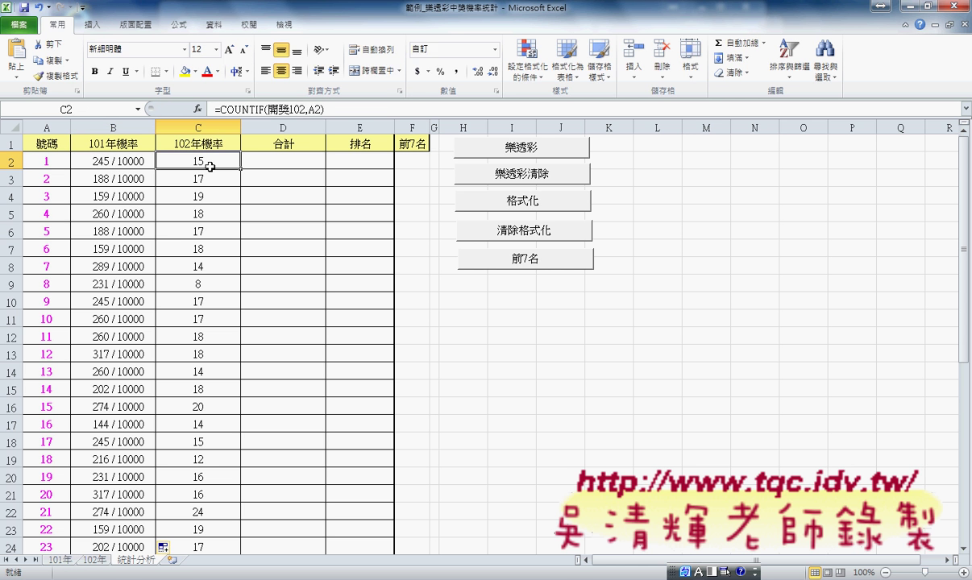
pyautogui.moveTo(318, 108); pyautogui.dragTo(205, 110)
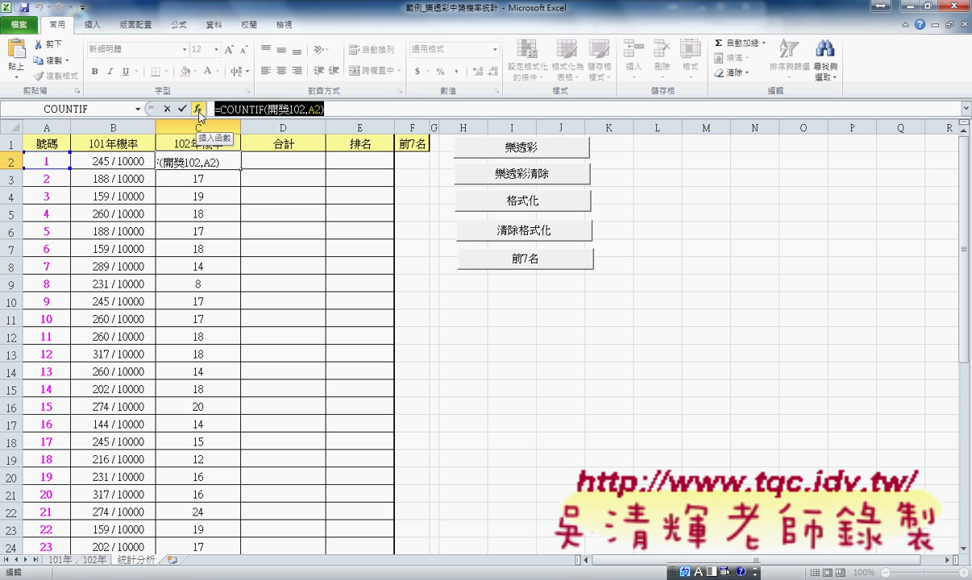
pyautogui.write('=COUNTIF(開獎101,A2)/COUNT(開獎101)')
pyautogui.click(299, 109)
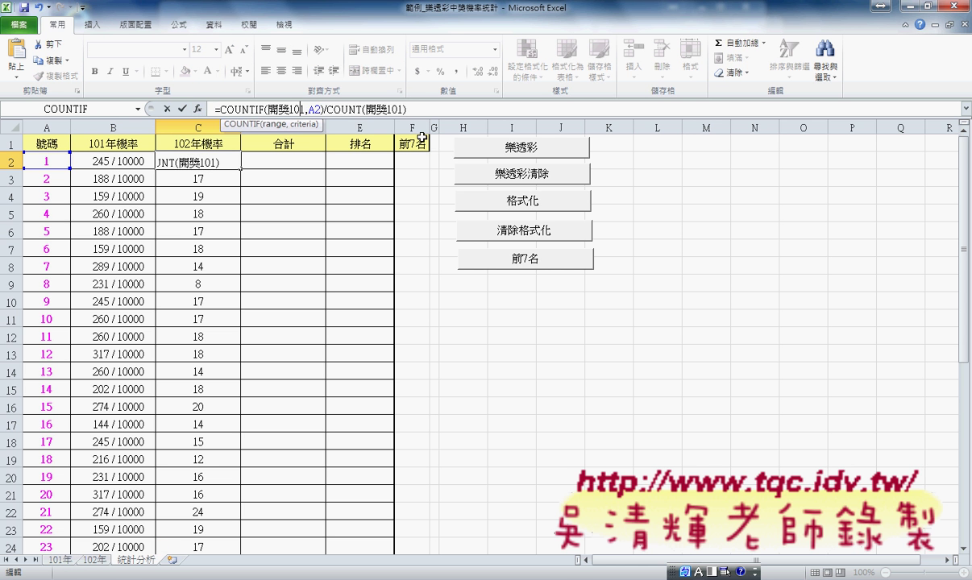
pyautogui.press('BackSpace')
pyautogui.write('2')
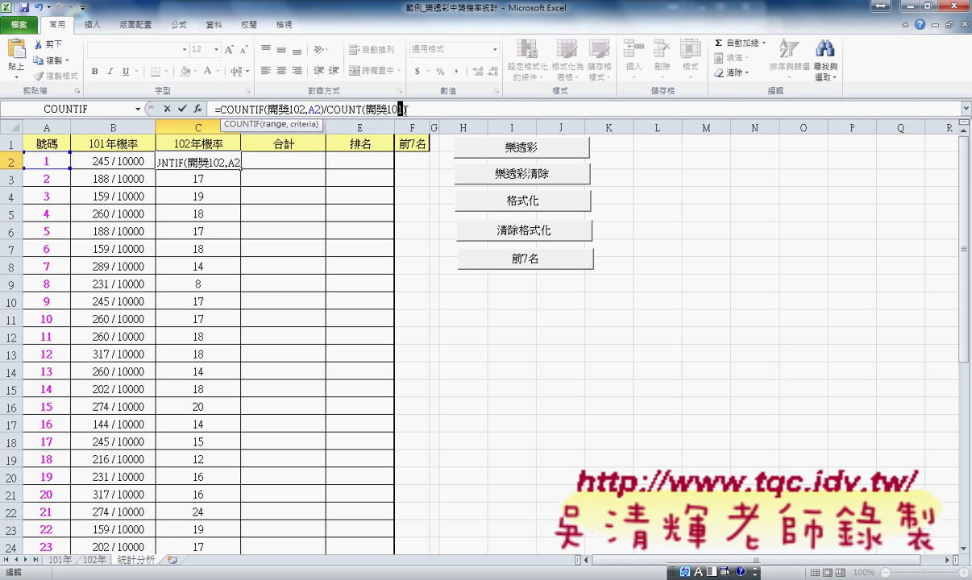
pyautogui.moveTo(406, 109); pyautogui.dragTo(398, 109)
pyautogui.write('2')
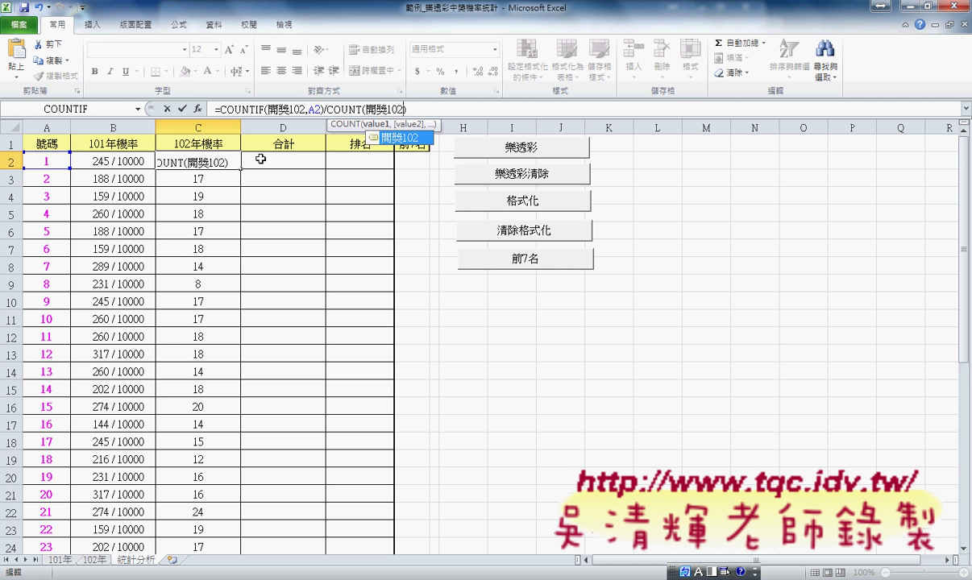
pyautogui.click(182, 108)
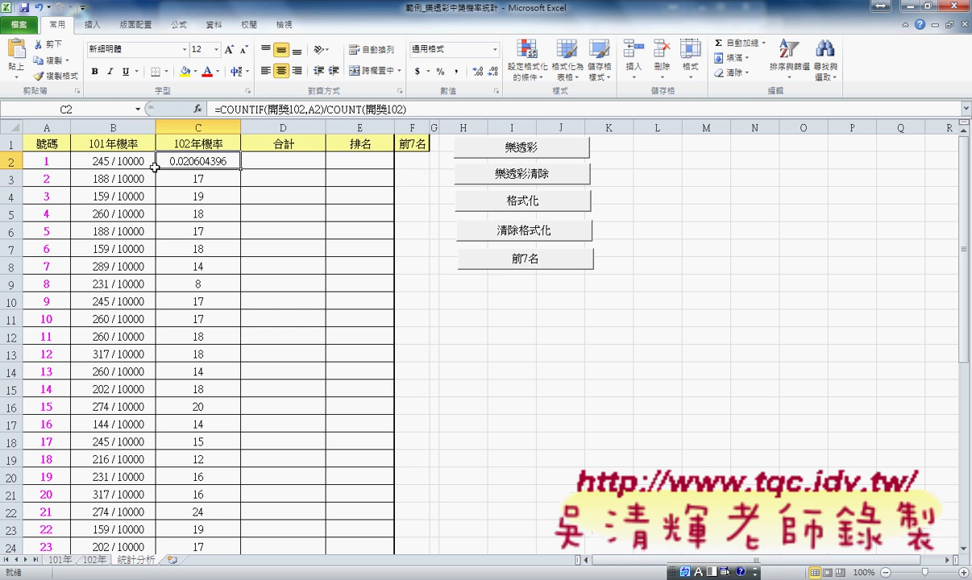
# Copy B2's x / 10000 format to C2 with Format Painter and fill column C down.
pyautogui.click(127, 153)
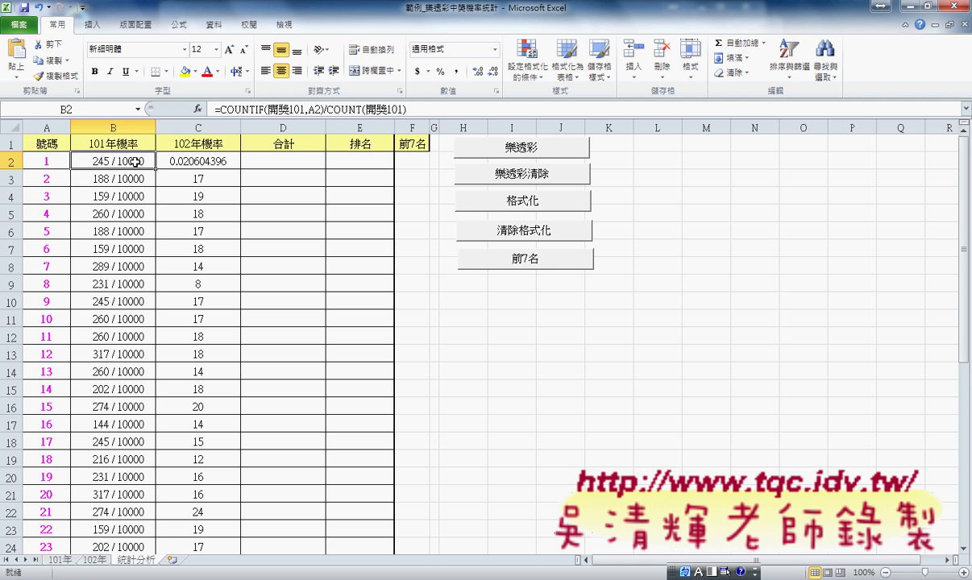
pyautogui.click(59, 81)
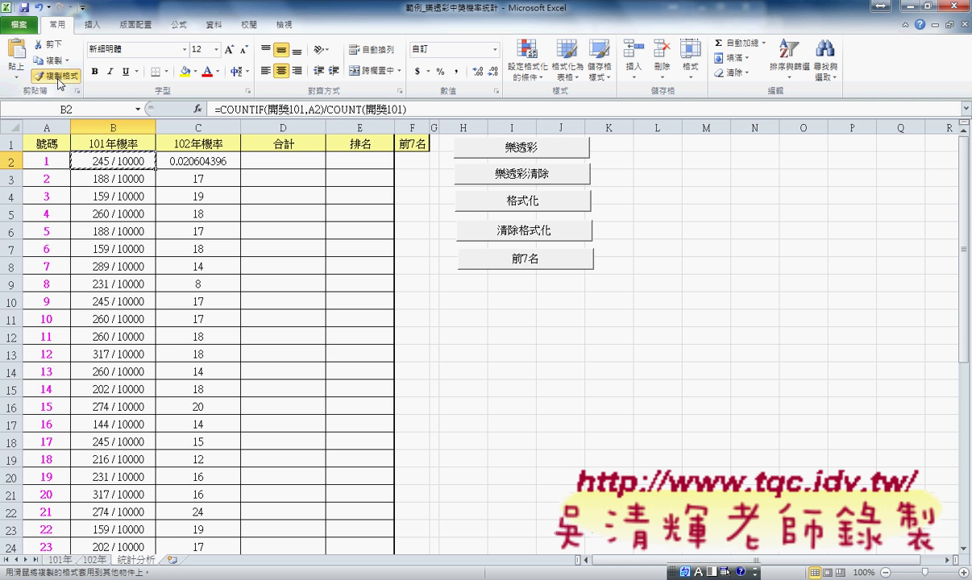
pyautogui.click(211, 161)
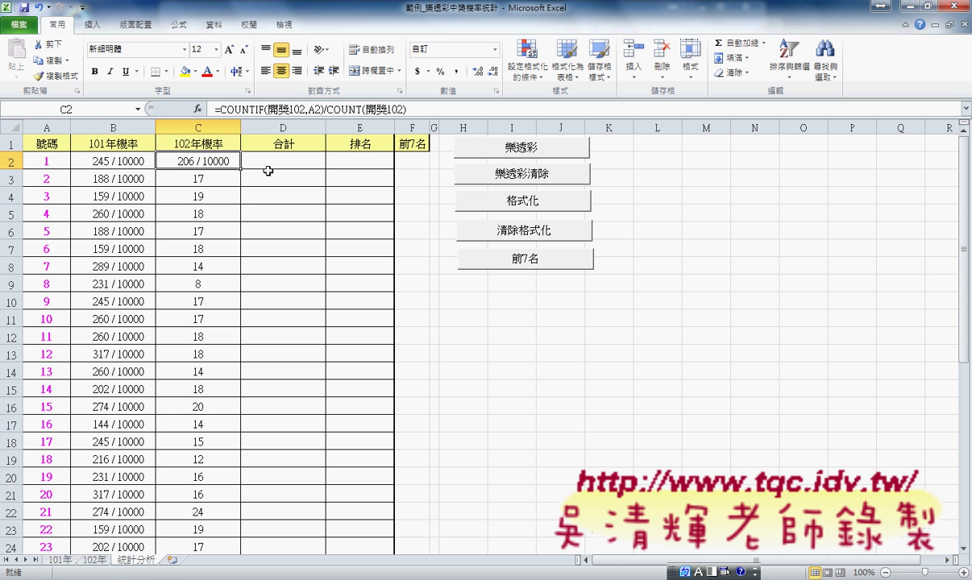
pyautogui.doubleClick(240, 170)
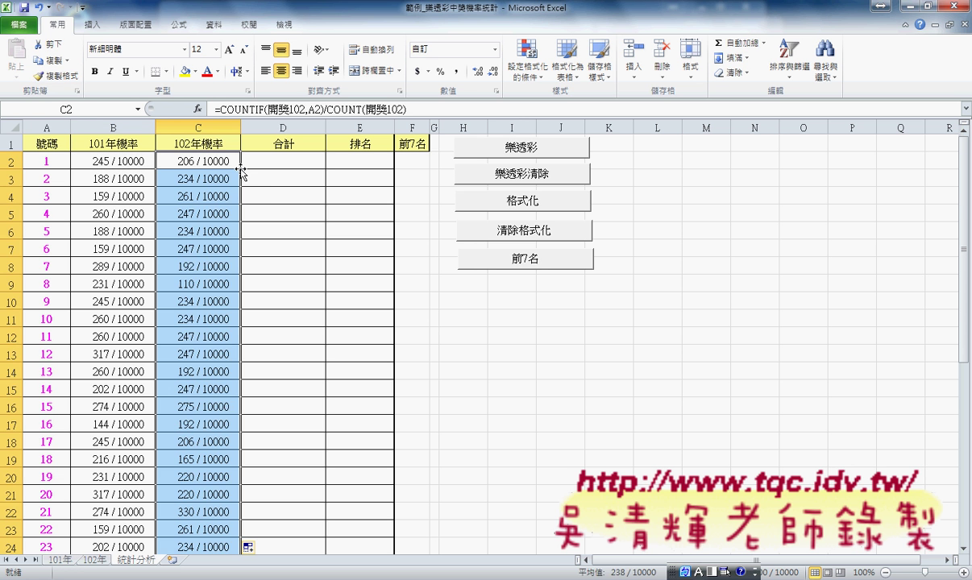
pyautogui.click(269, 155)
# Enter =B2+C2 in D2 and fill it down the 合計 column.
pyautogui.click(256, 111)
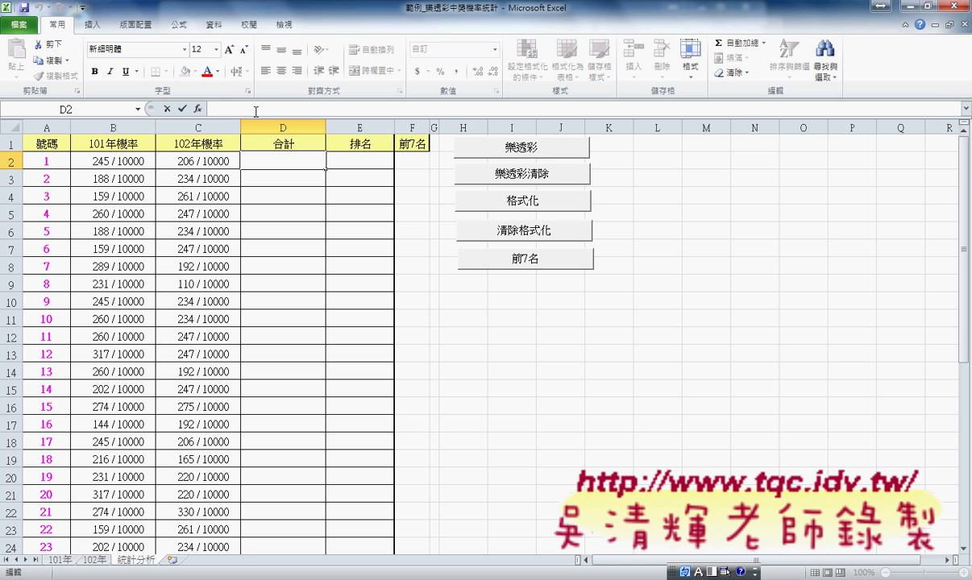
pyautogui.write('=')
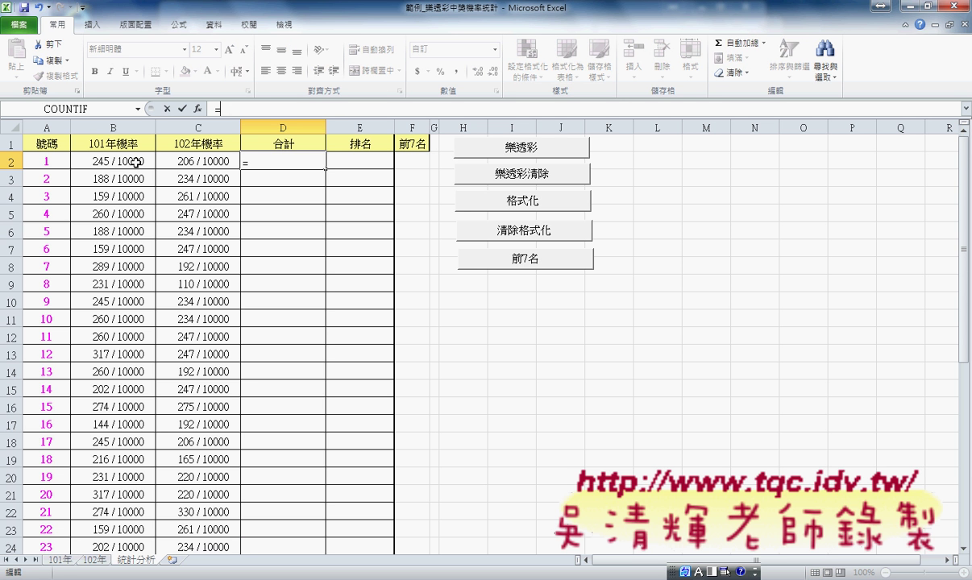
pyautogui.click(137, 162)
pyautogui.write('+')
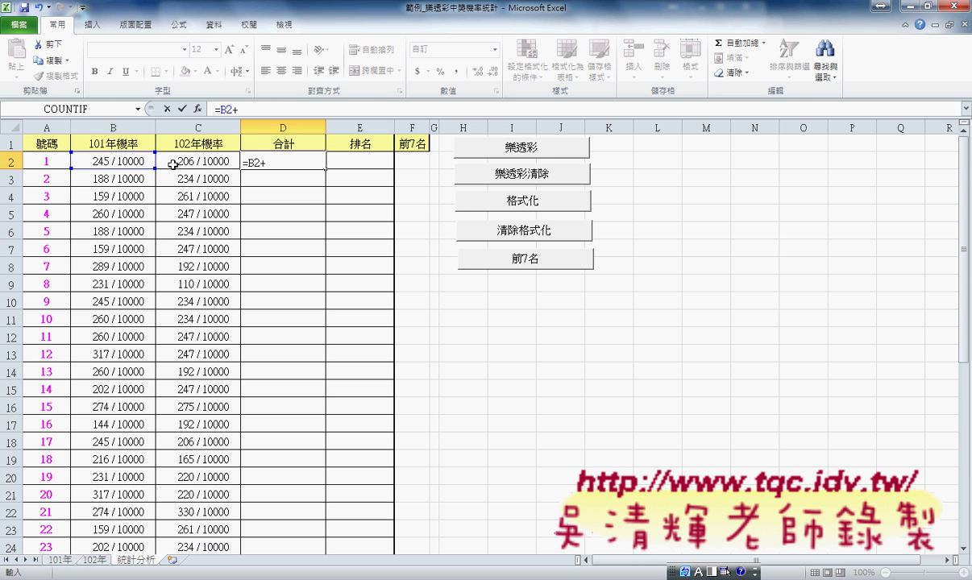
pyautogui.click(184, 163)
pyautogui.click(182, 108)
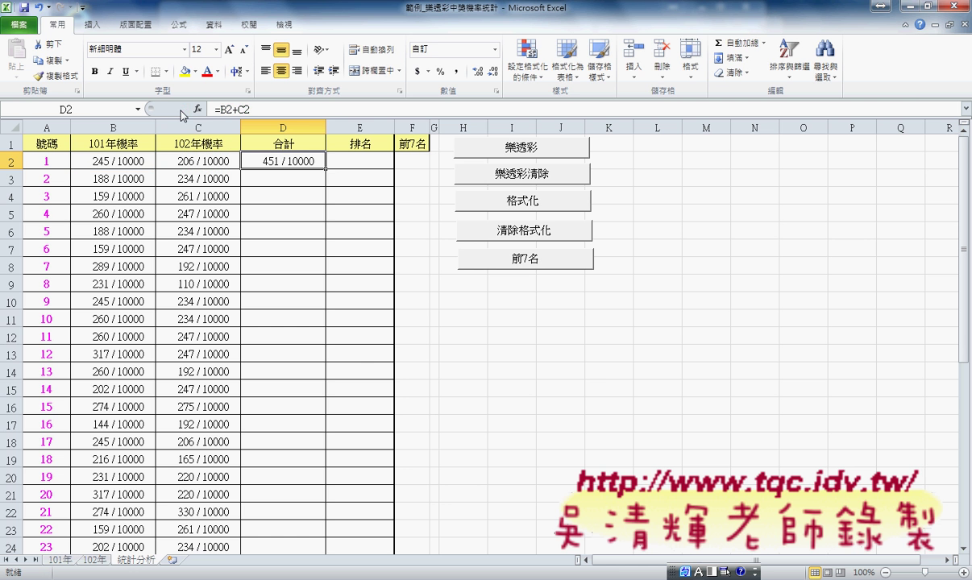
pyautogui.doubleClick(325, 169)
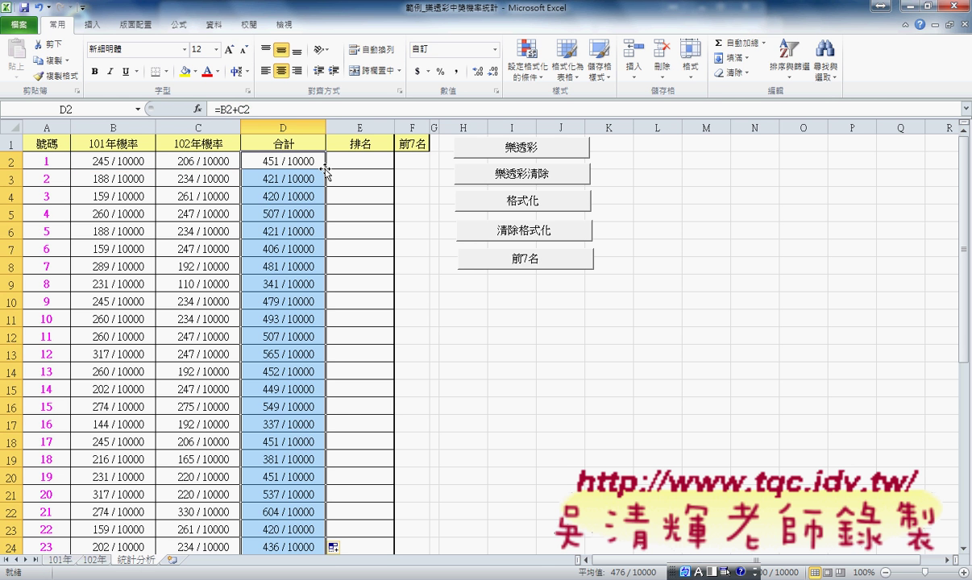
pyautogui.click(362, 162)
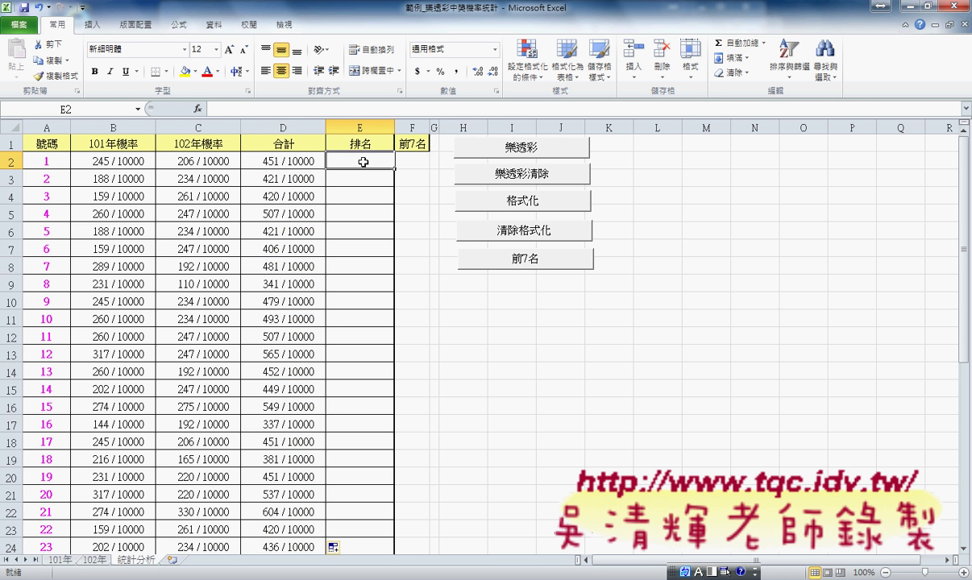
# Insert RANK.EQ from the 統計 category into E2 and open its Function Arguments.
pyautogui.click(196, 108)
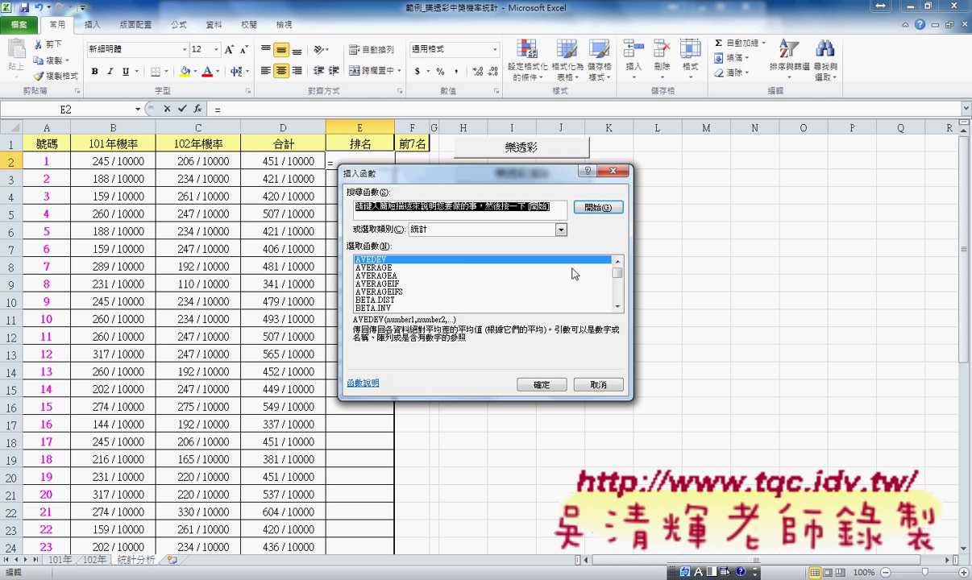
pyautogui.moveTo(618, 273); pyautogui.dragTo(619, 300)
pyautogui.click(379, 292)
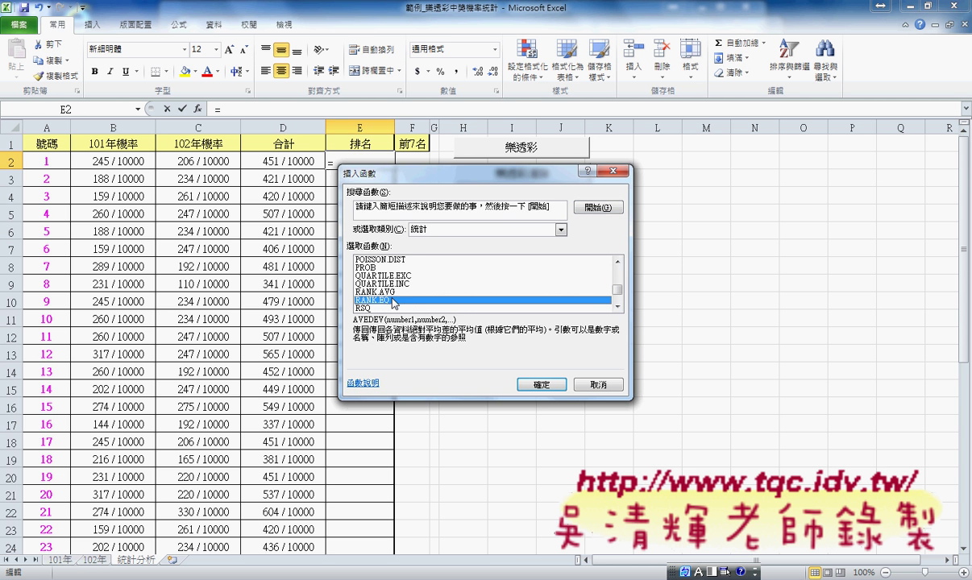
pyautogui.click(392, 299)
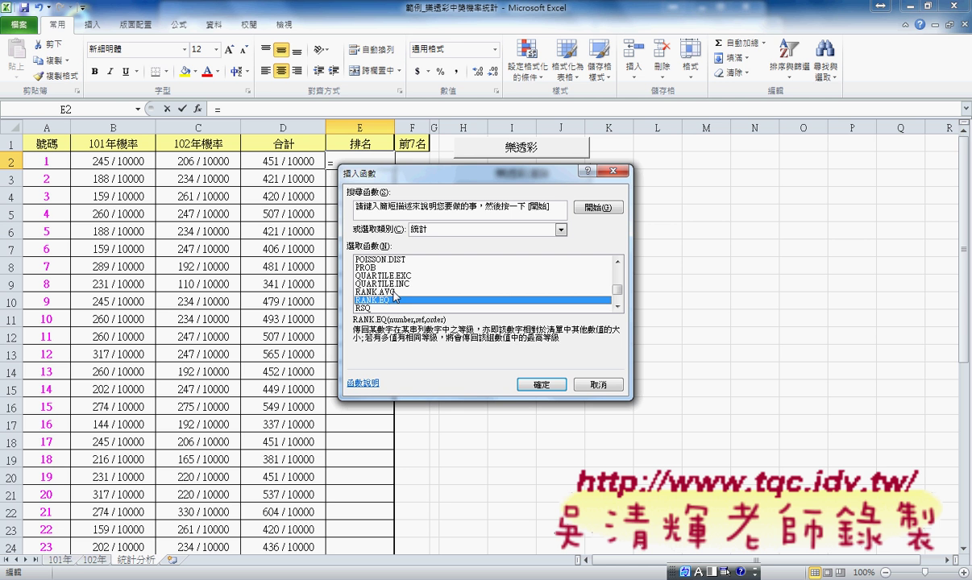
pyautogui.click(373, 284)
pyautogui.click(376, 299)
pyautogui.click(543, 385)
pyautogui.moveTo(381, 190)
pyautogui.mouseDown()
pyautogui.moveTo(503, 199)
pyautogui.moveTo(556, 190)
pyautogui.mouseUp()
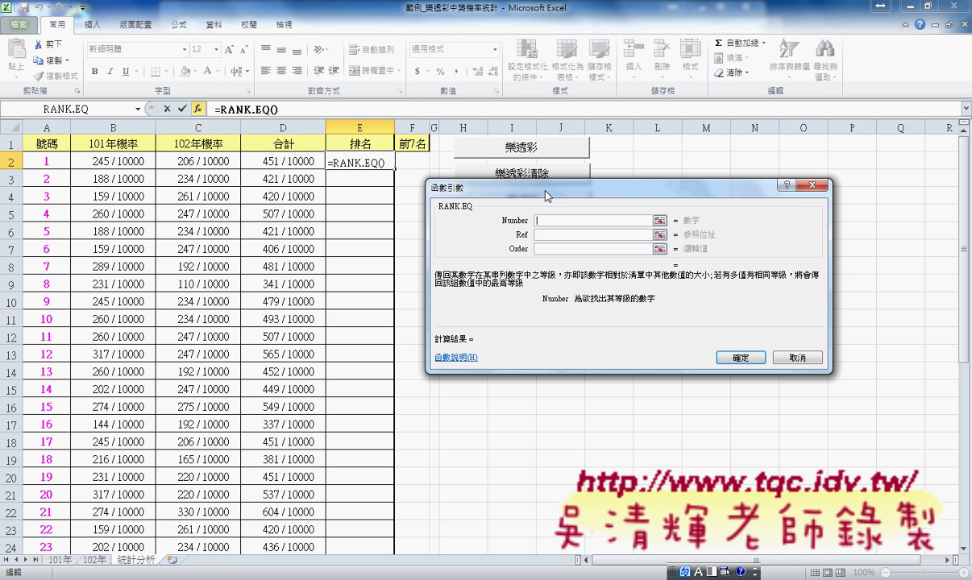
# Rank D2 against $D$2:$D$43 with RANK.EQ and fill it down the 排名 column.
pyautogui.click(284, 161)
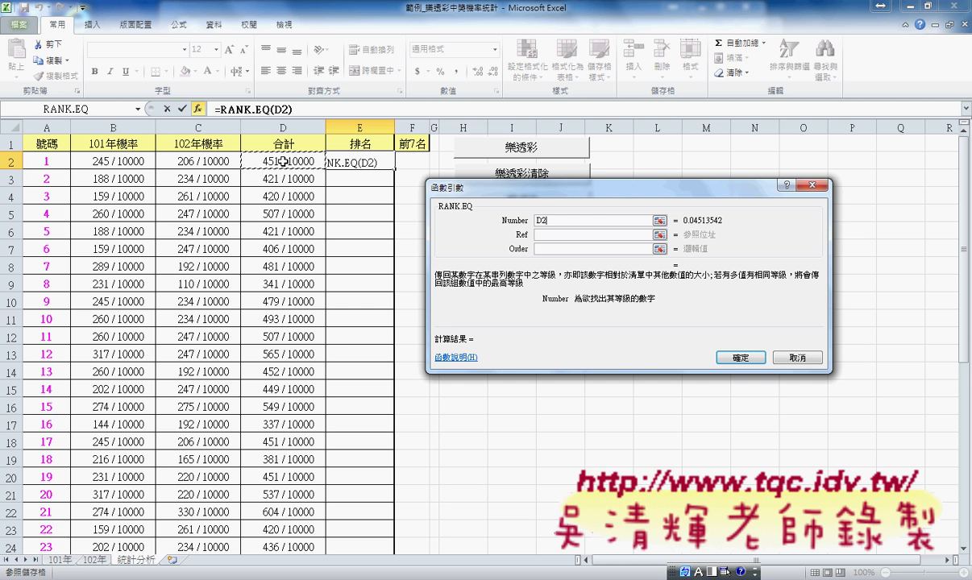
pyautogui.press('Tab')
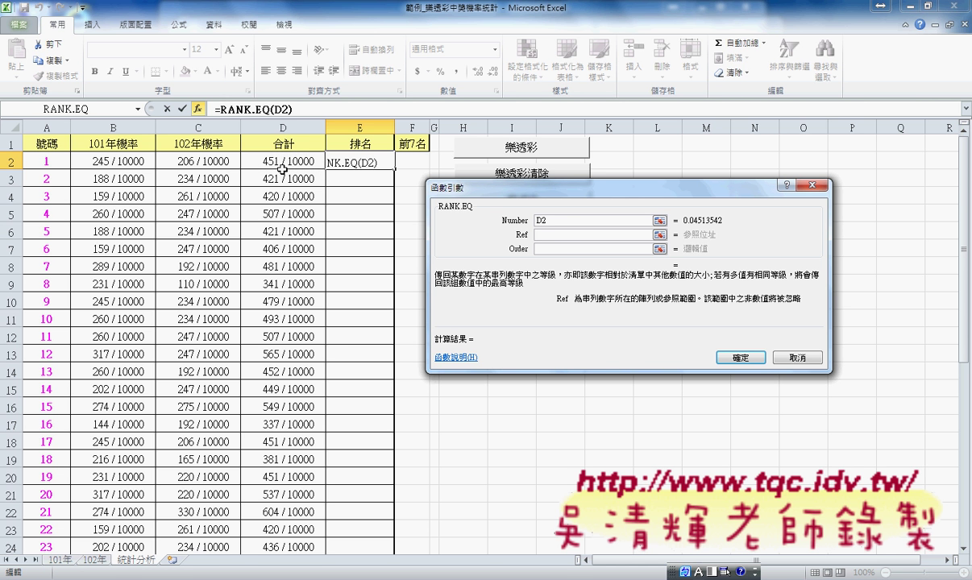
pyautogui.click(283, 162)
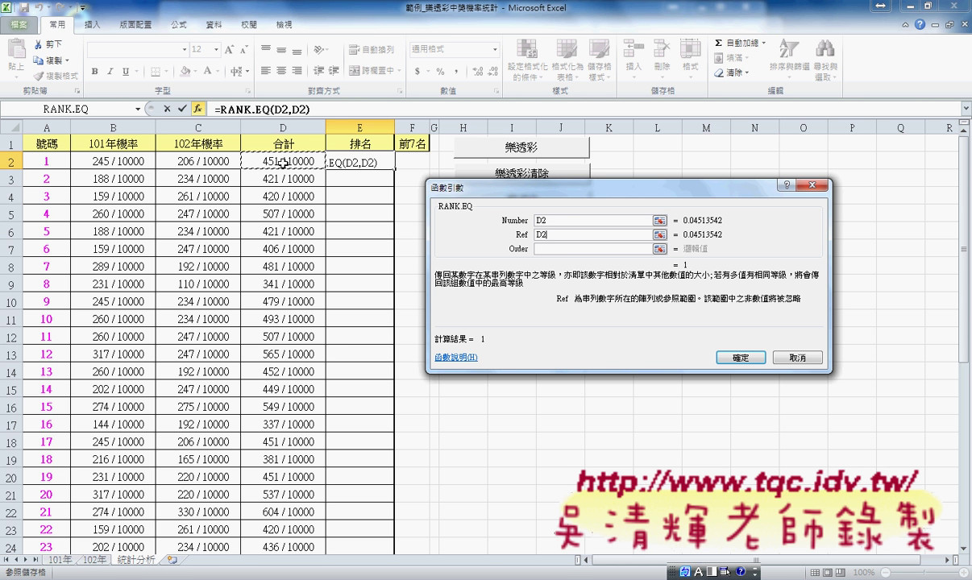
pyautogui.hotkey('ctrl', 'shift', 'Down')
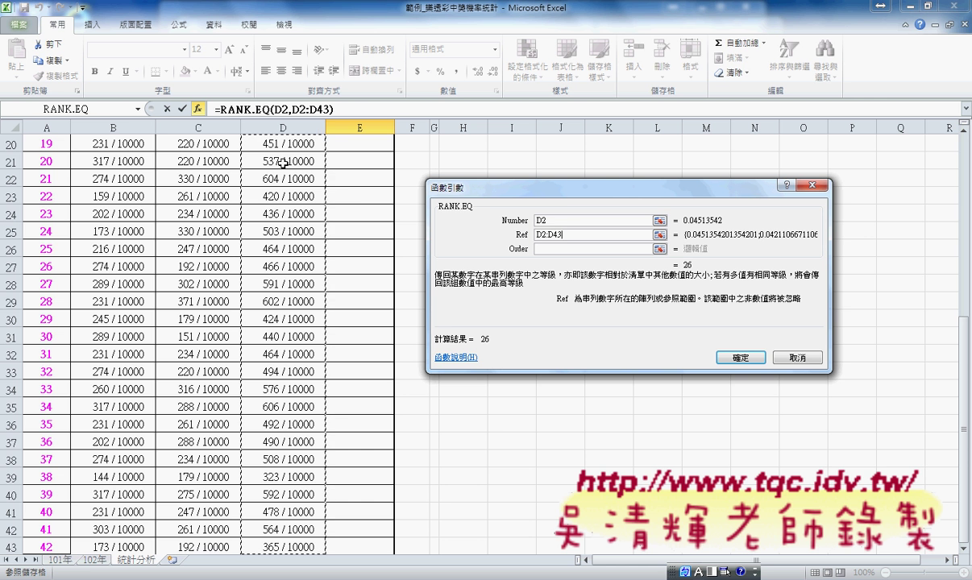
pyautogui.click(519, 237)
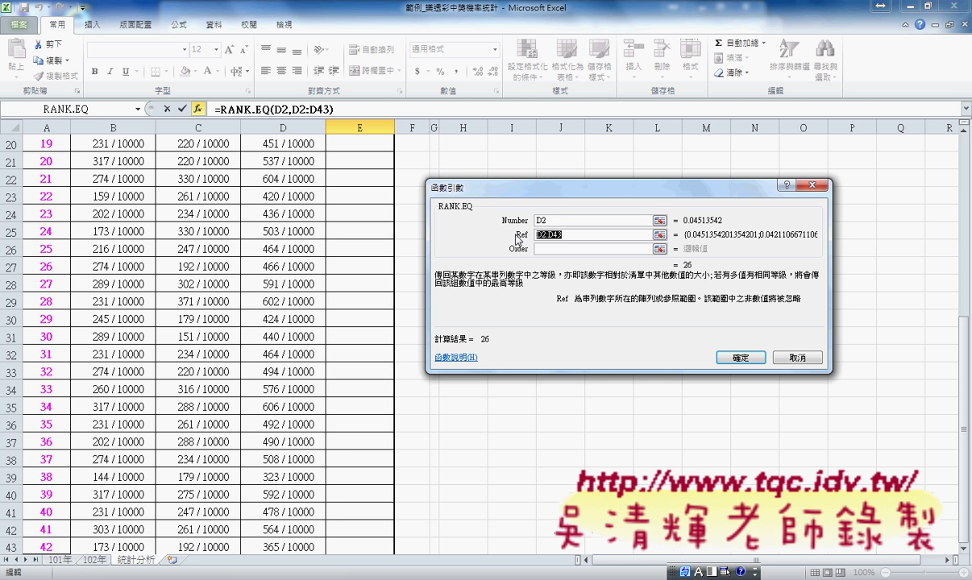
pyautogui.press('F4')
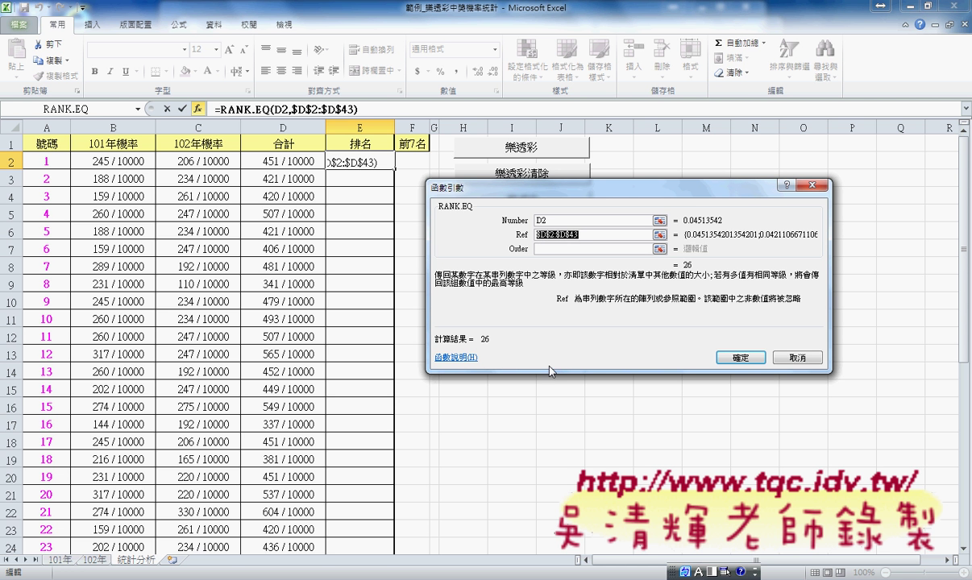
pyautogui.click(748, 361)
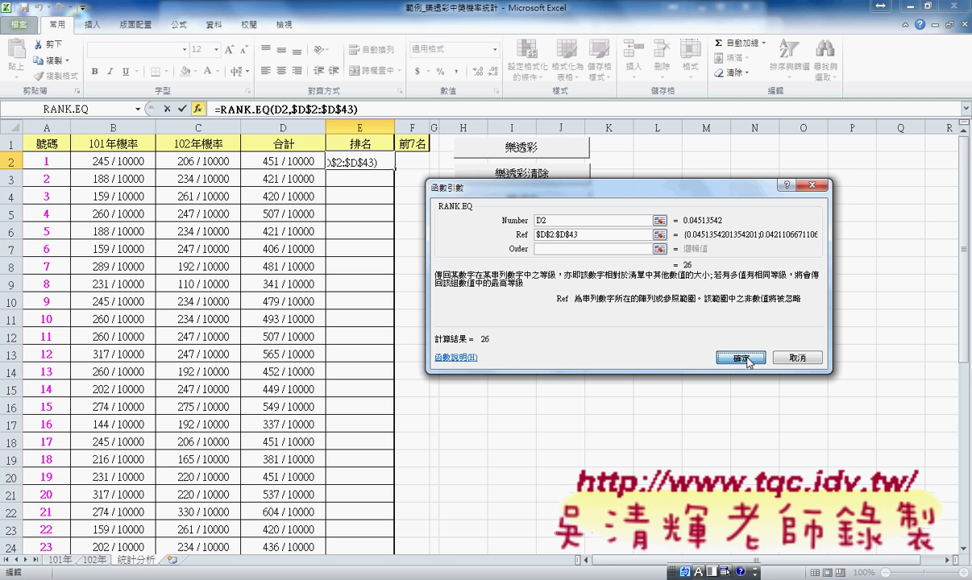
pyautogui.doubleClick(393, 169)
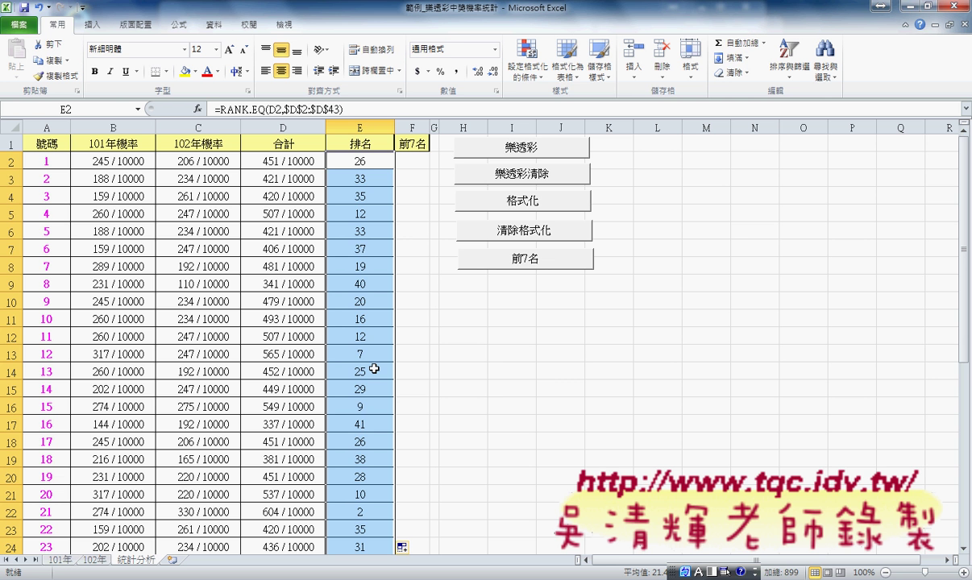
# Review the B2 and E2 formulas, then preview the answer document in Chrome's Google Drive.
pyautogui.click(98, 156)
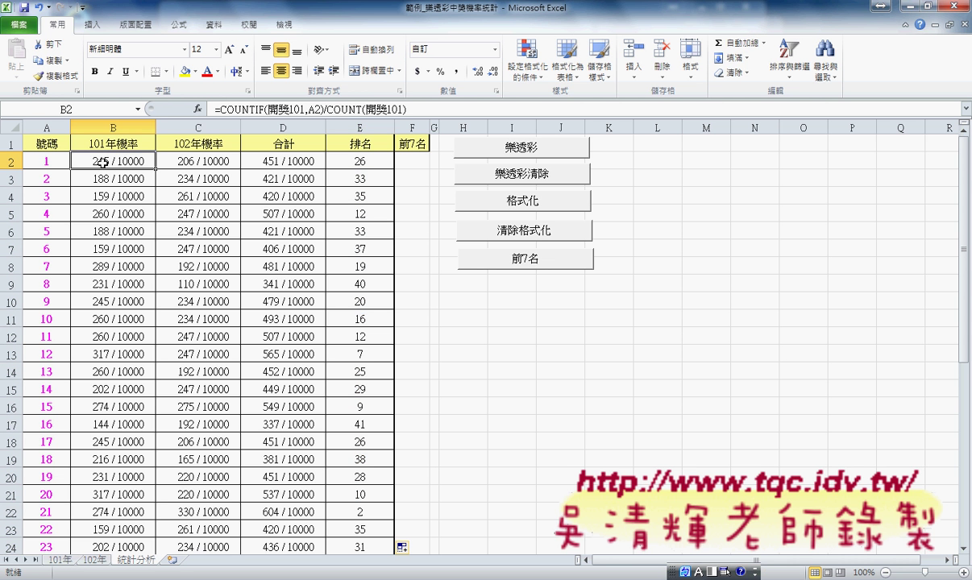
pyautogui.click(353, 162)
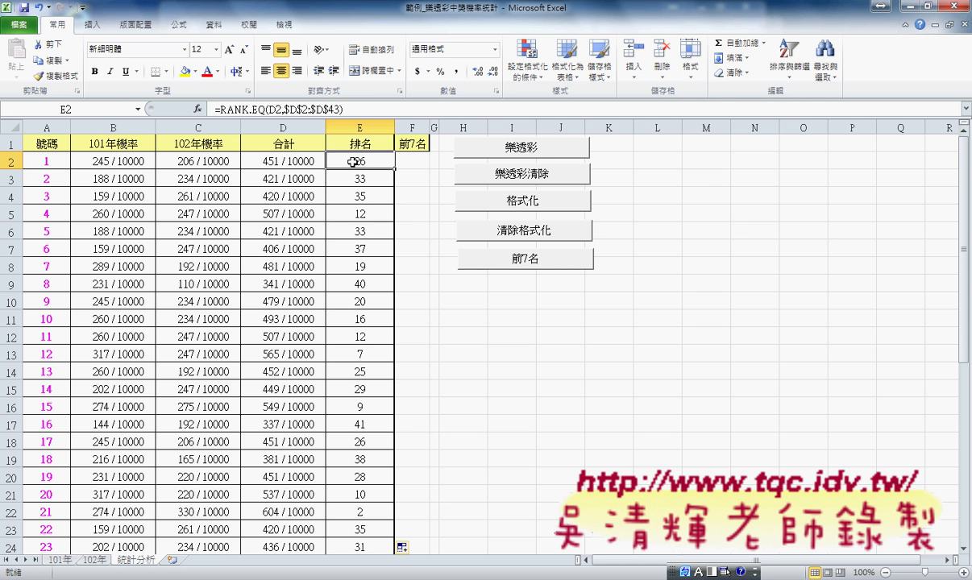
pyautogui.click(381, 356)
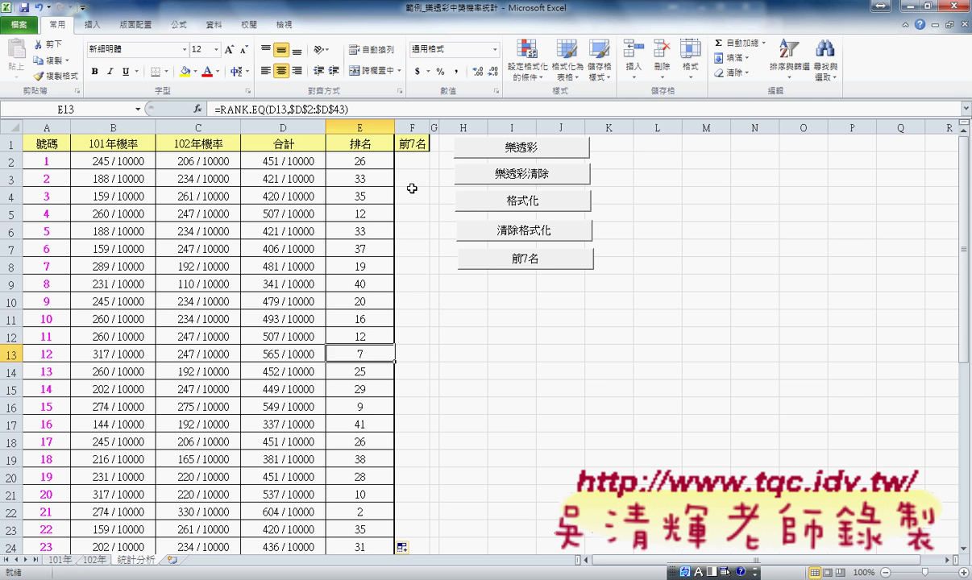
pyautogui.moveTo(412, 158); pyautogui.dragTo(412, 282)
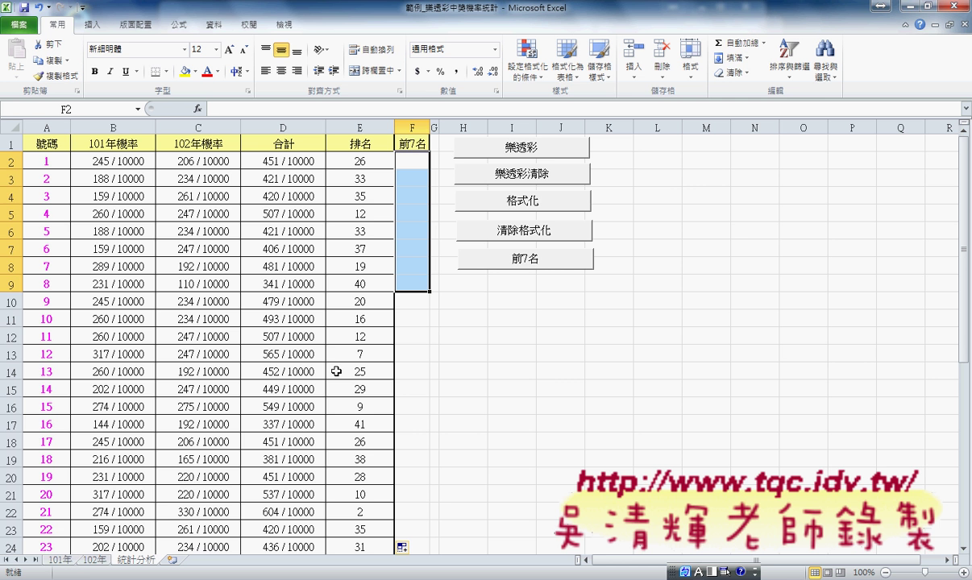
pyautogui.click(125, 162)
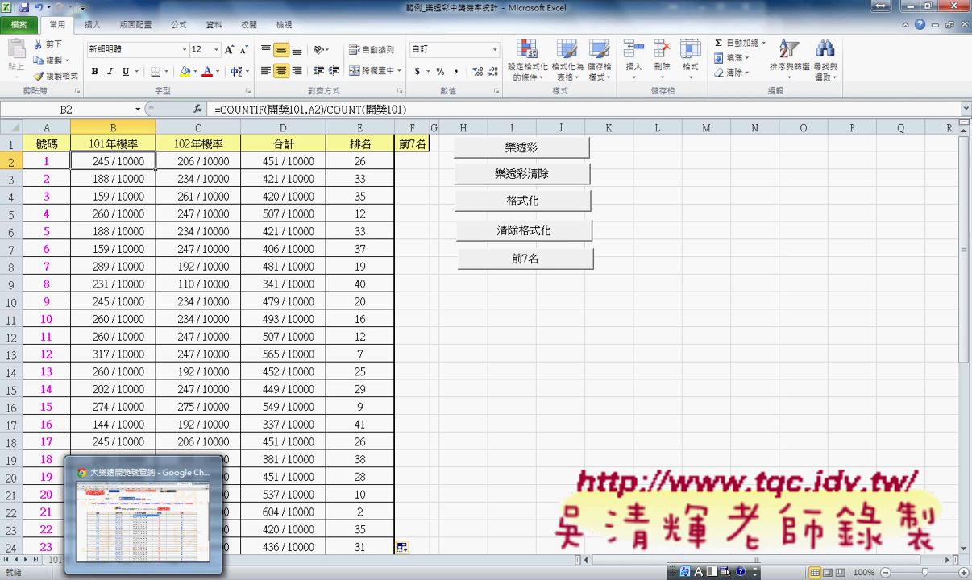
pyautogui.click(158, 545)
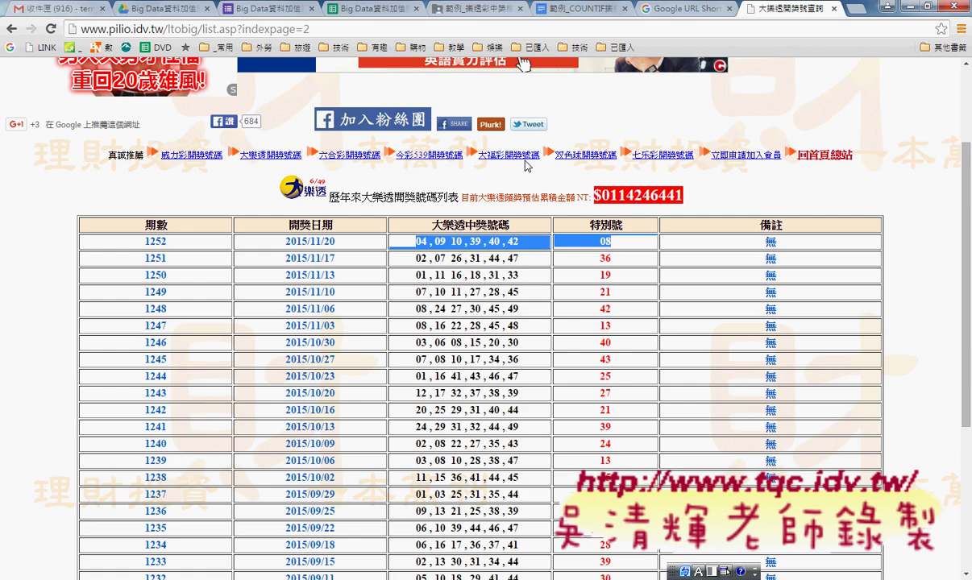
pyautogui.click(481, 12)
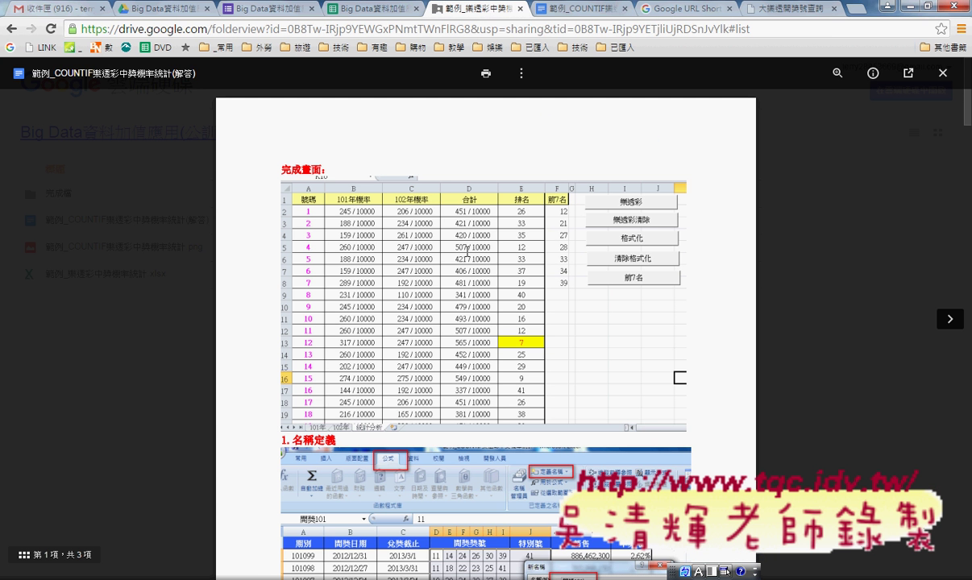
pyautogui.moveTo(909, 73)
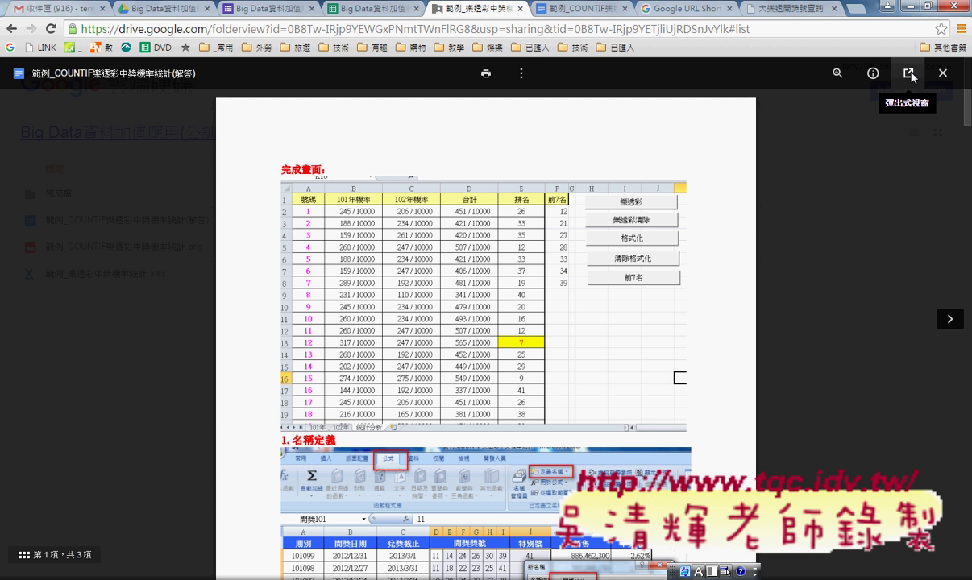
# Open the answer document in Google Docs and scroll down to the 加總 and 排名 sections.
pyautogui.click(908, 73)
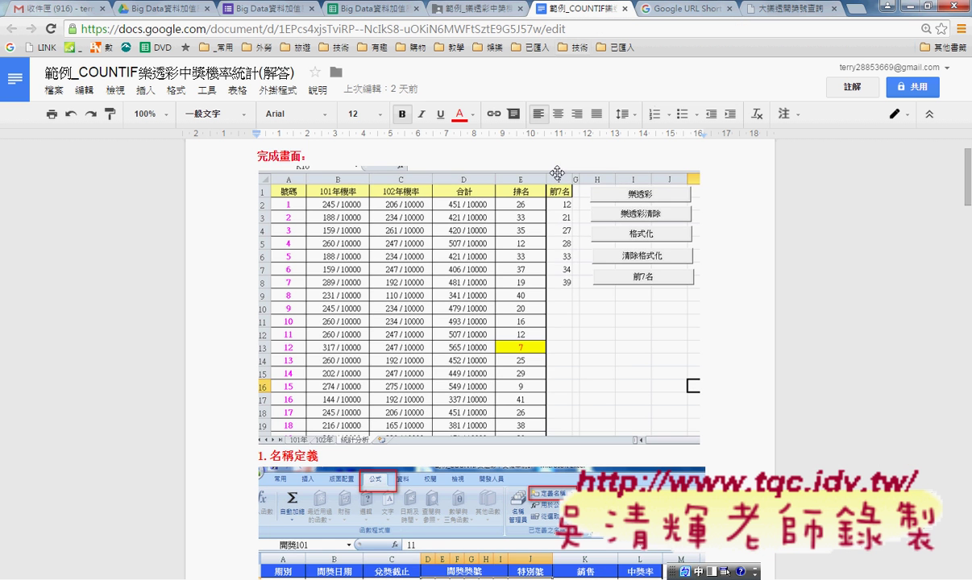
pyautogui.scroll(-4, 420, 339)
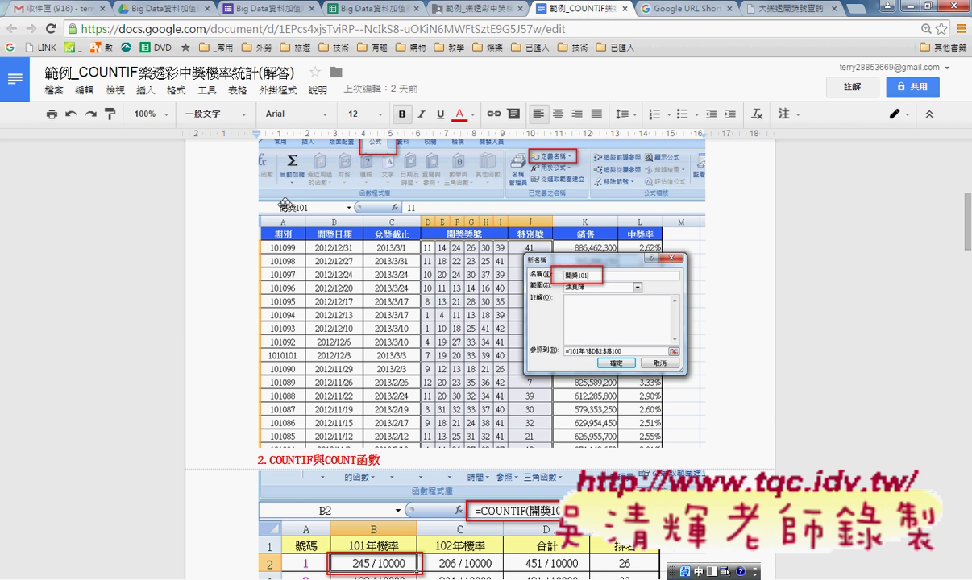
pyautogui.scroll(-2, 454, 290)
pyautogui.scroll(-2, 500, 294)
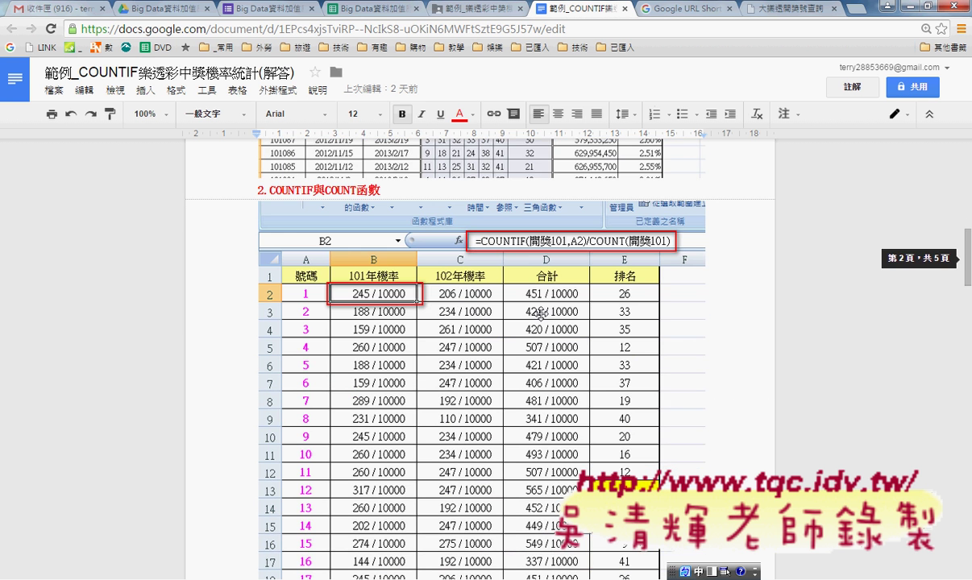
pyautogui.scroll(-2, 564, 282)
pyautogui.scroll(-2, 556, 298)
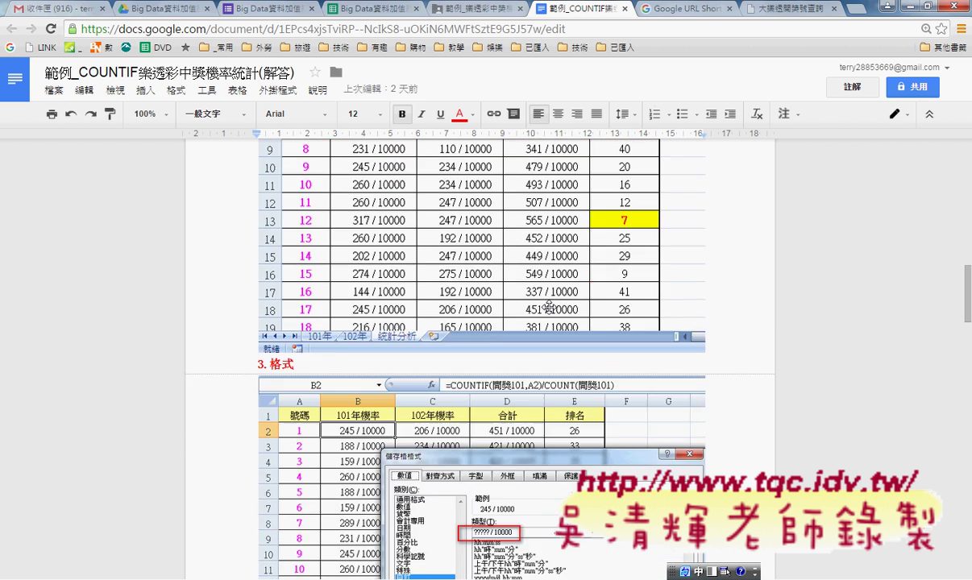
pyautogui.scroll(-2, 549, 307)
pyautogui.scroll(-1, 549, 307)
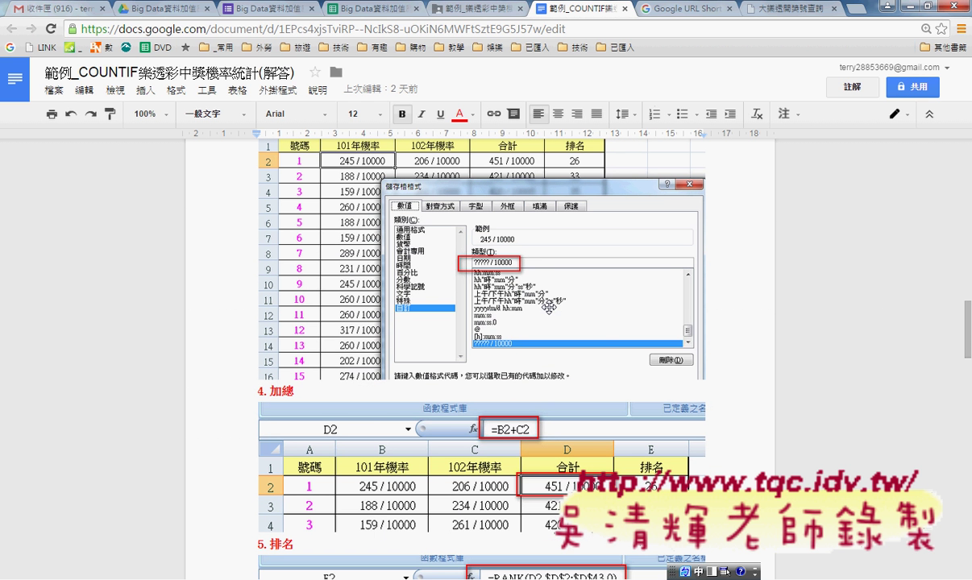